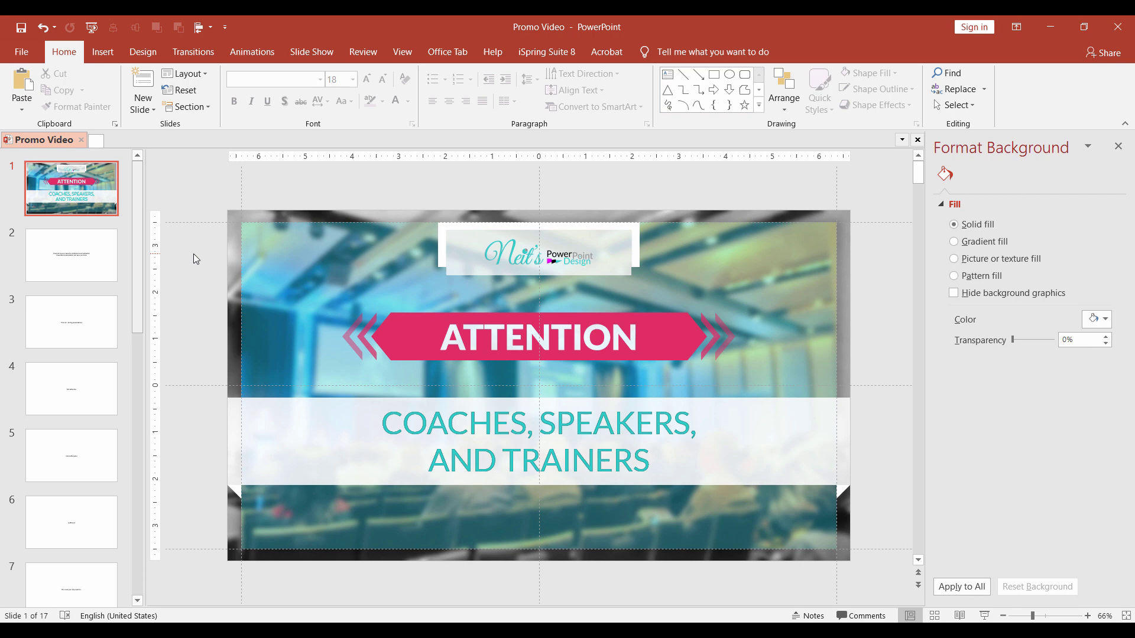
# Move slide 2's Discover text box above the slide's top edge, leaving the slide blank.
pyautogui.click(102, 256)
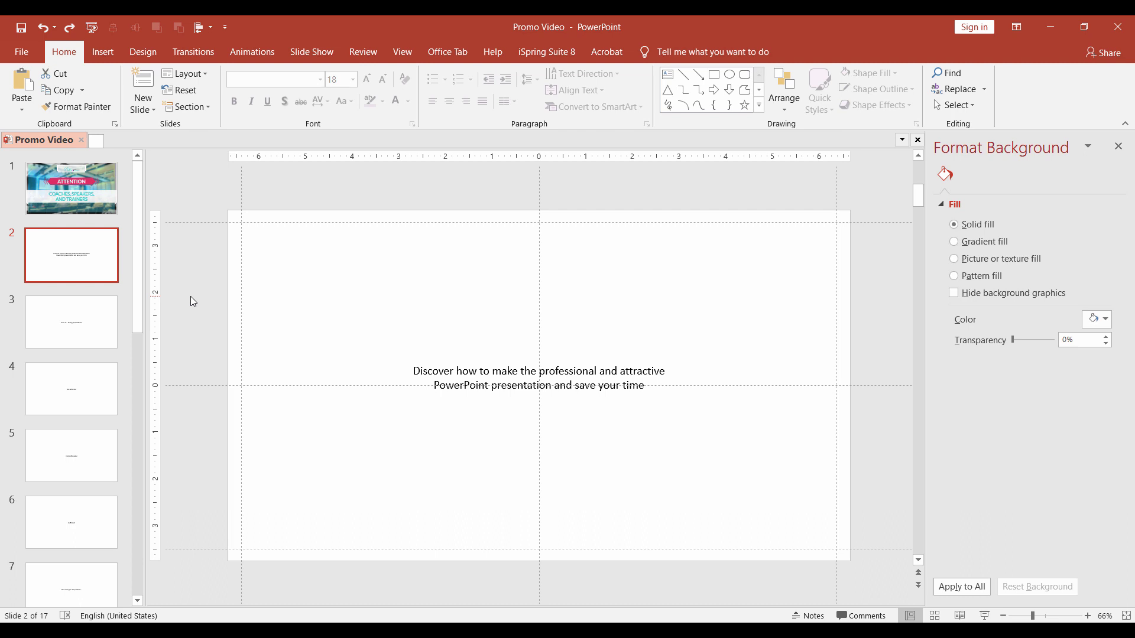
pyautogui.click(450, 365)
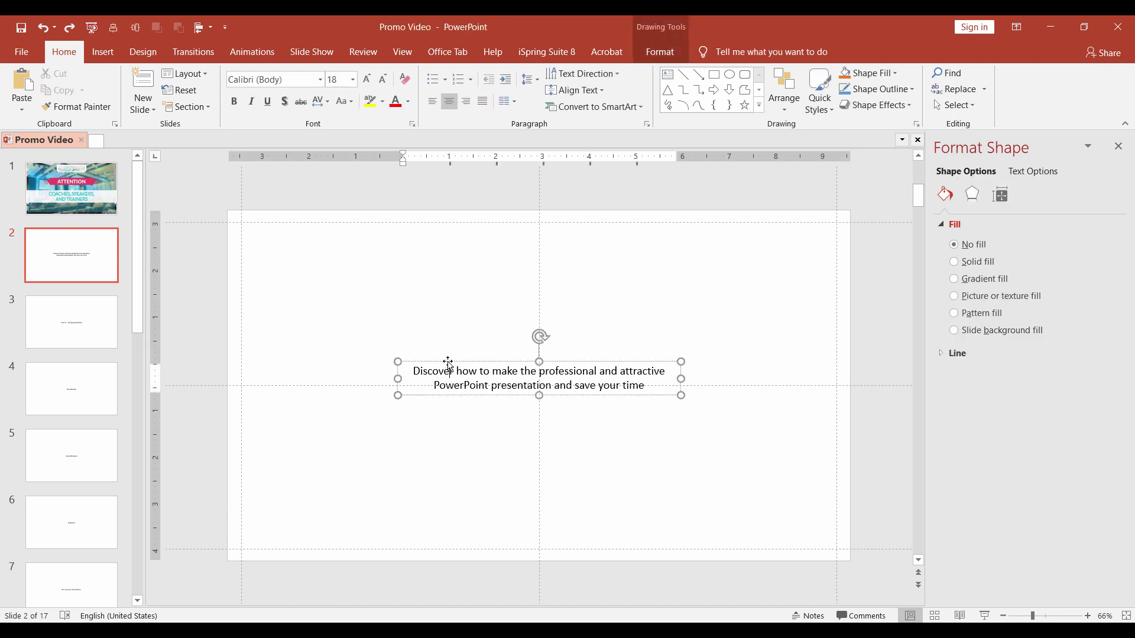
pyautogui.moveTo(451, 366); pyautogui.dragTo(421, 173)
pyautogui.scroll(2, 438, 173)
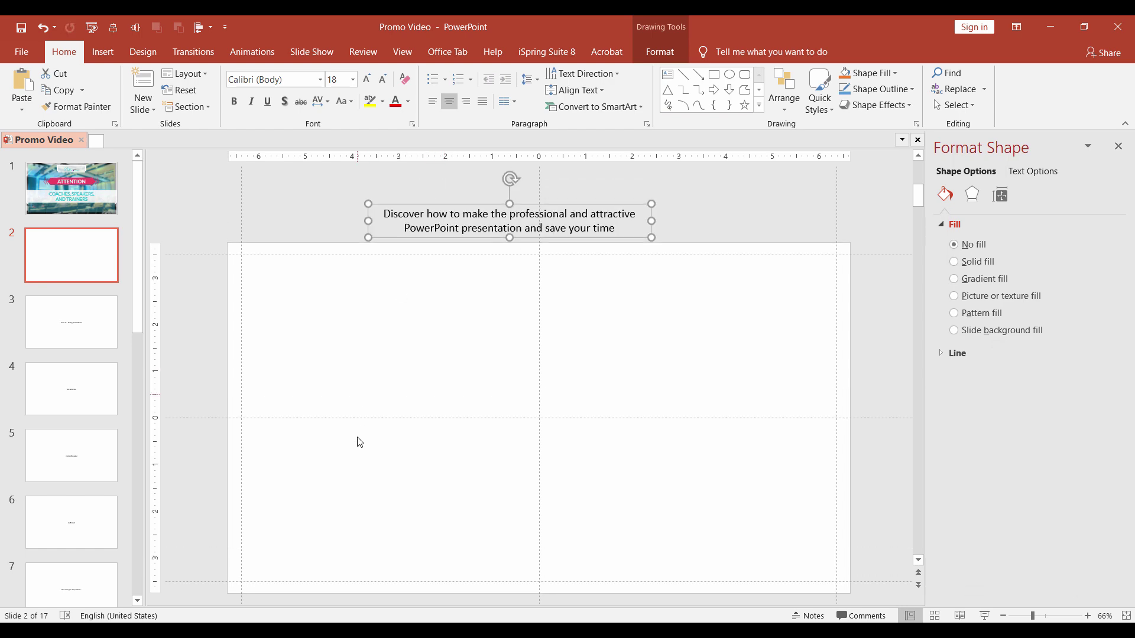
pyautogui.hotkey('alt', 'Tab')
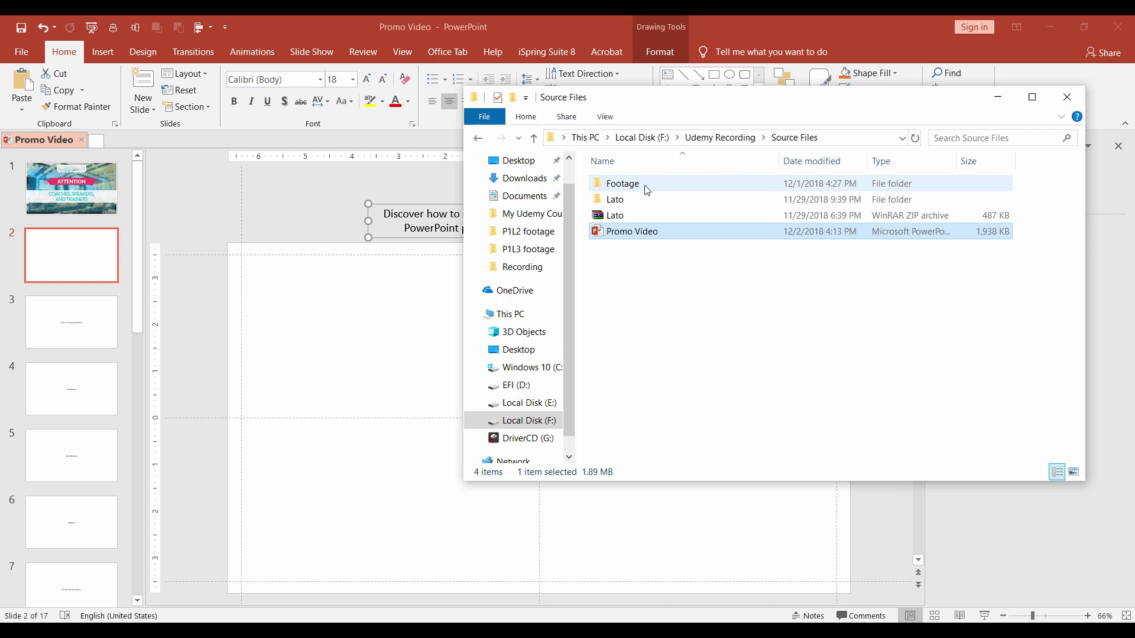
# Place the Slide 2 river video from the Footage folder on slide 2, sized to fill it.
pyautogui.doubleClick(622, 183)
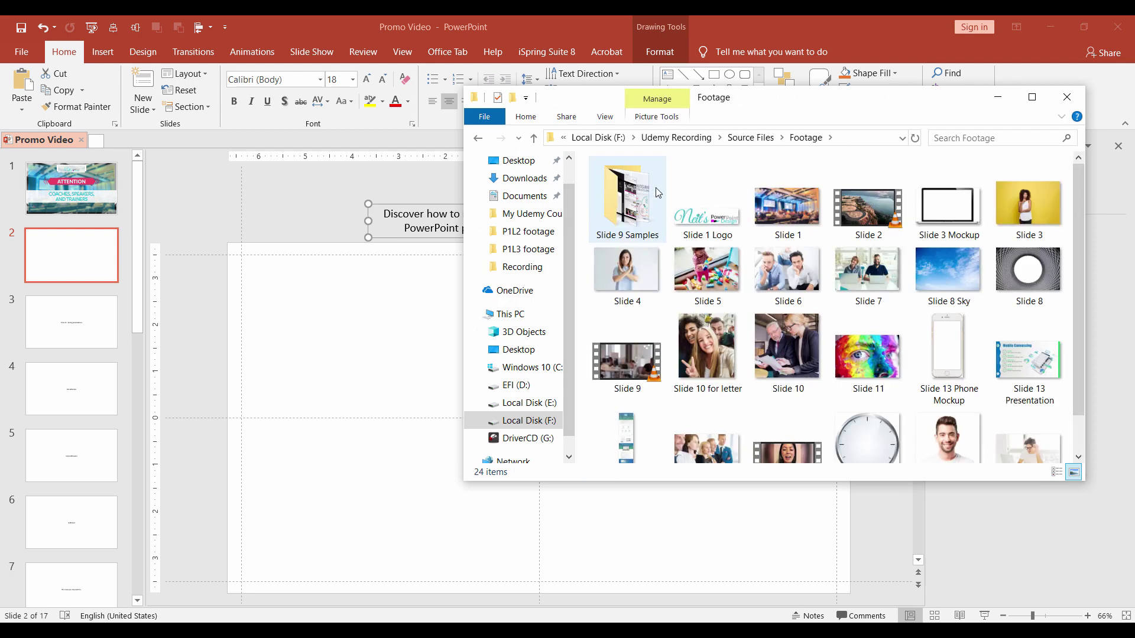
pyautogui.moveTo(868, 206); pyautogui.dragTo(415, 384)
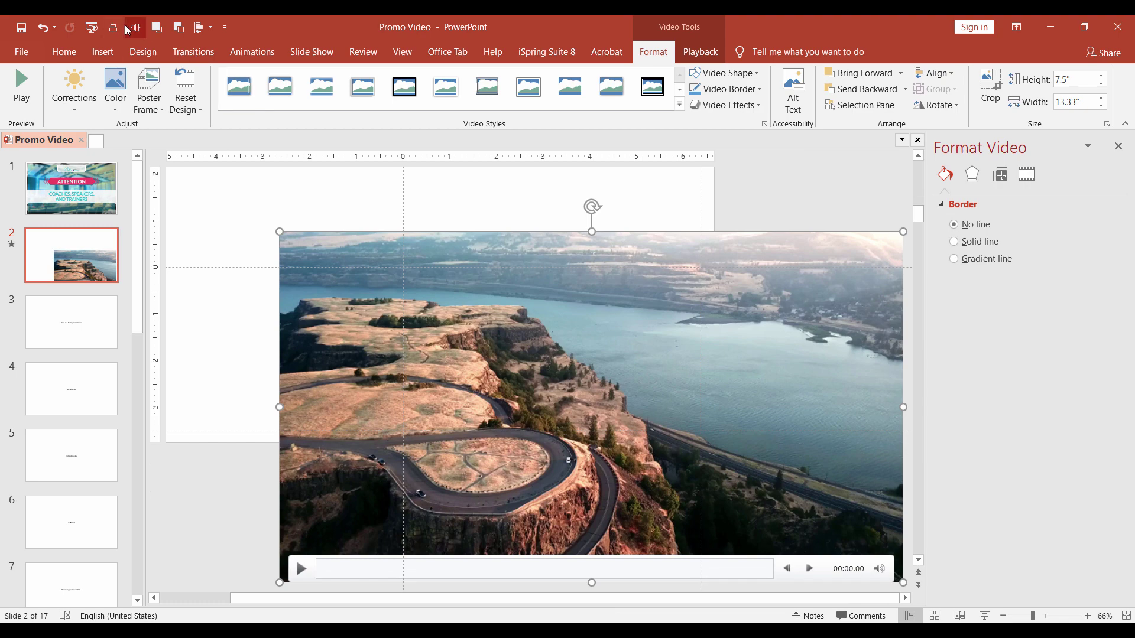
pyautogui.click(134, 28)
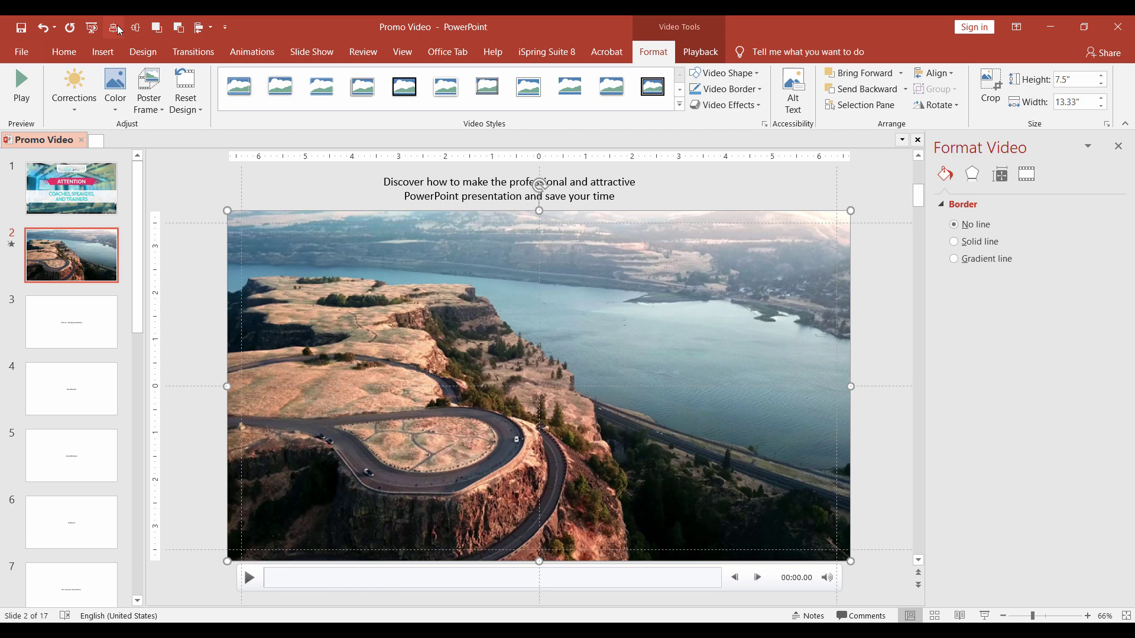
# Draw a rectangle covering most of slide 2.
pyautogui.click(103, 52)
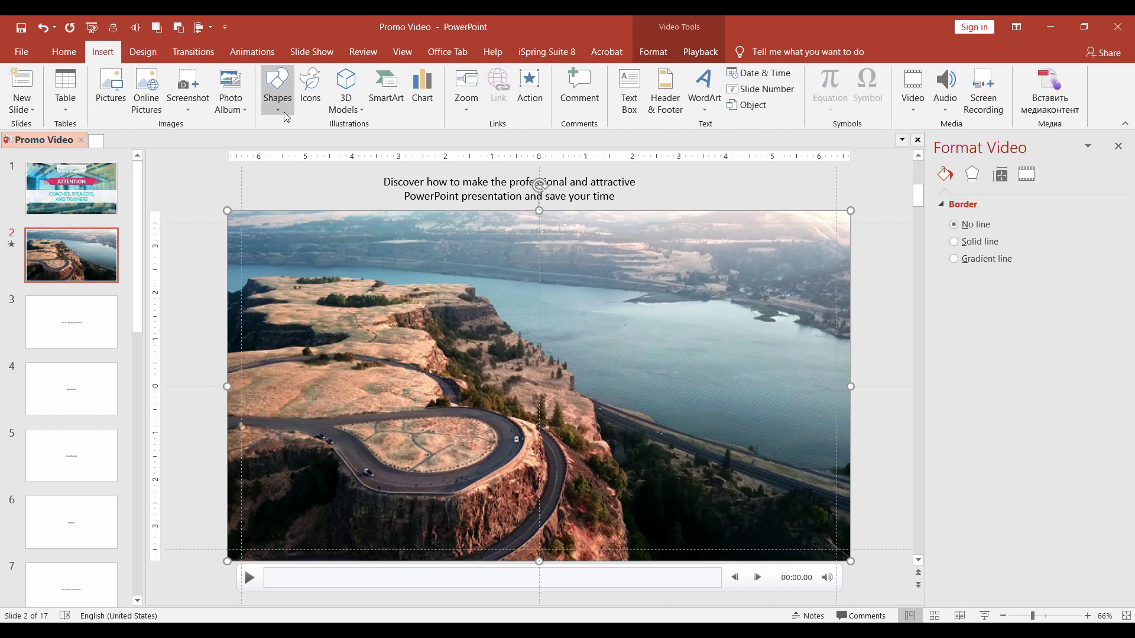
pyautogui.click(276, 94)
pyautogui.click(317, 149)
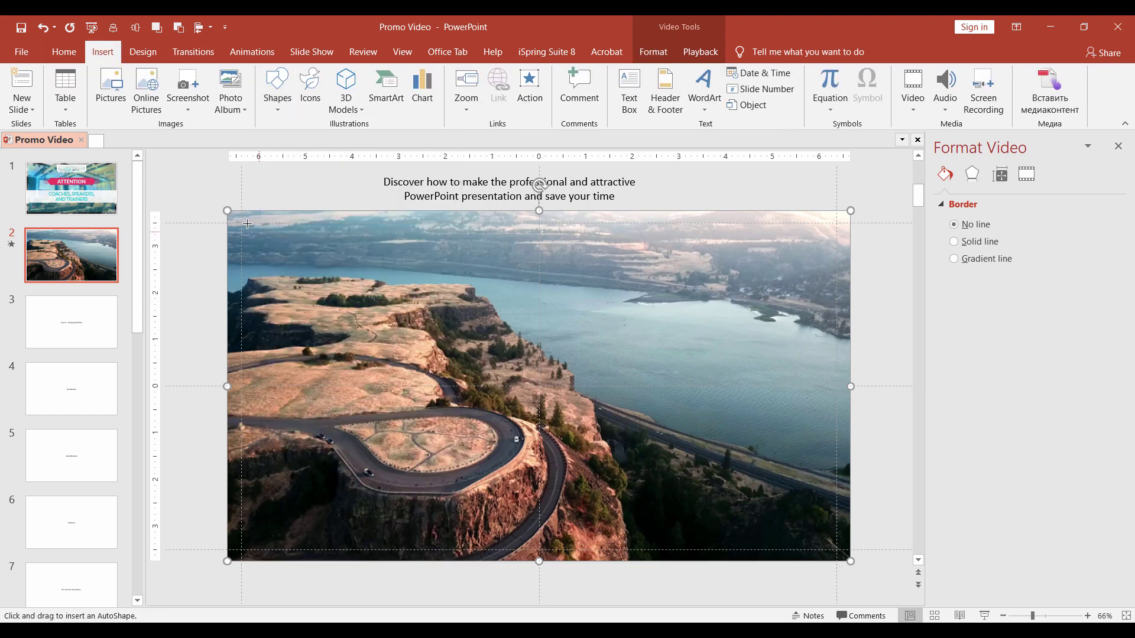
pyautogui.moveTo(241, 221)
pyautogui.mouseDown()
pyautogui.moveTo(578, 497)
pyautogui.moveTo(838, 551)
pyautogui.mouseUp()
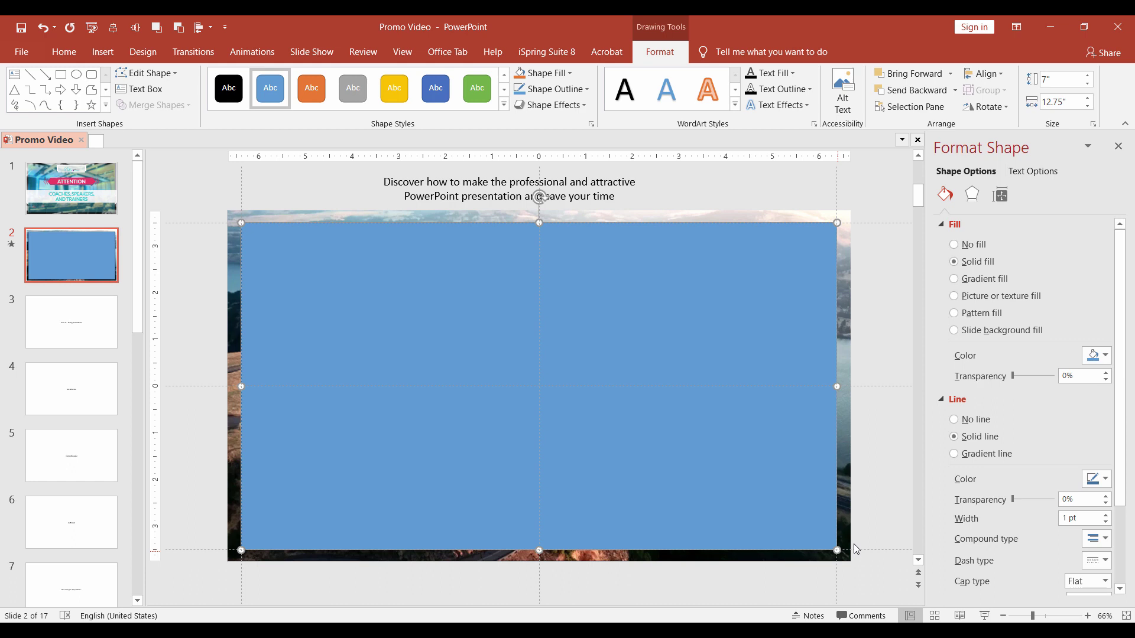
# Make the rectangle white with no outline and 38% transparency.
pyautogui.click(954, 419)
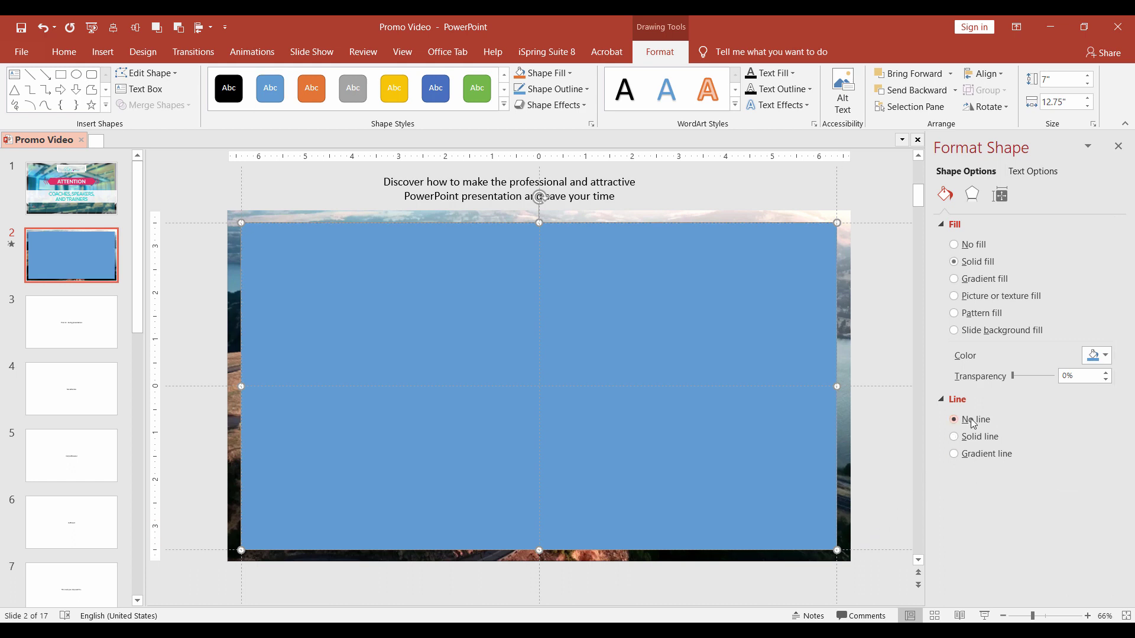
pyautogui.click(1102, 356)
pyautogui.click(1020, 393)
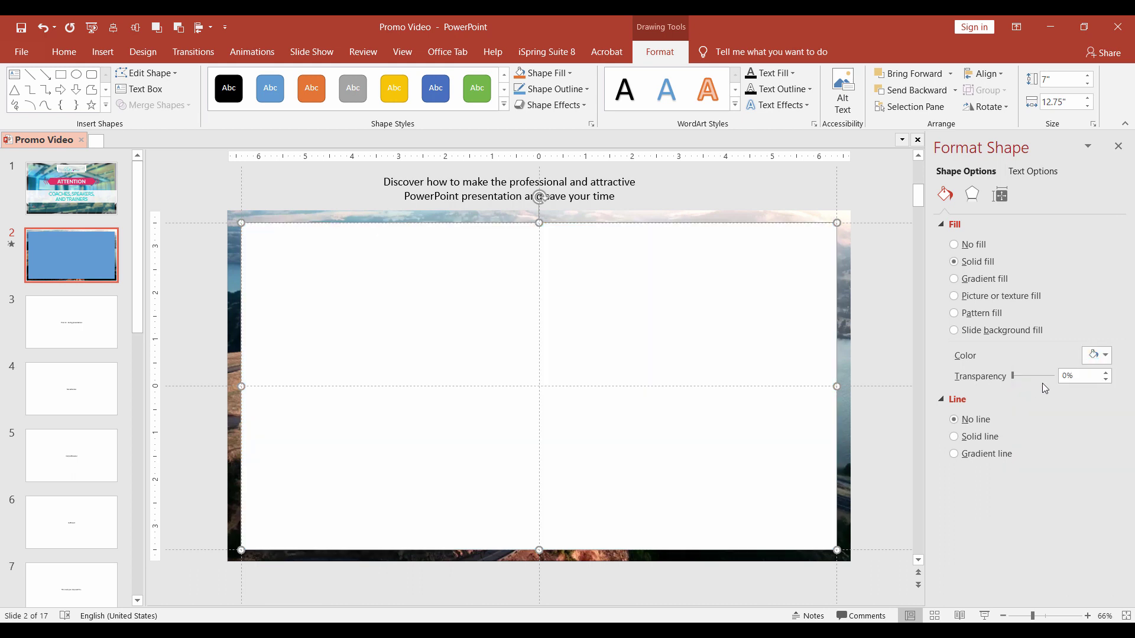
pyautogui.click(1069, 376)
pyautogui.write('38')
pyautogui.press('Return')
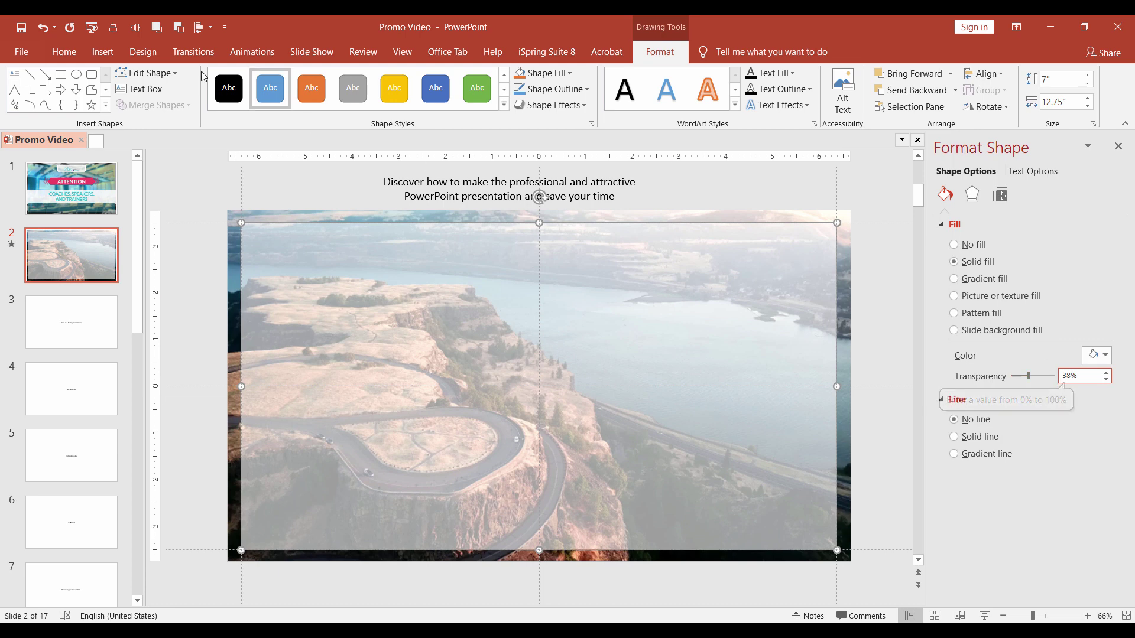
# Draw a square and set its height and width to 2.13 inches.
pyautogui.click(103, 52)
pyautogui.click(277, 93)
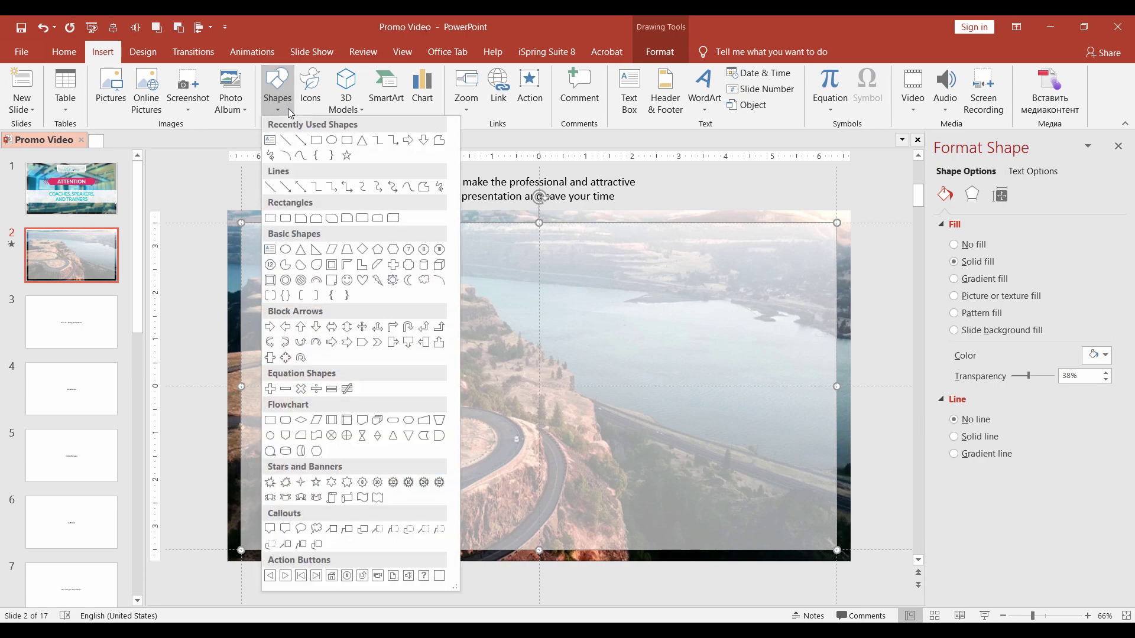
pyautogui.click(288, 142)
pyautogui.moveTo(299, 266); pyautogui.dragTo(403, 367)
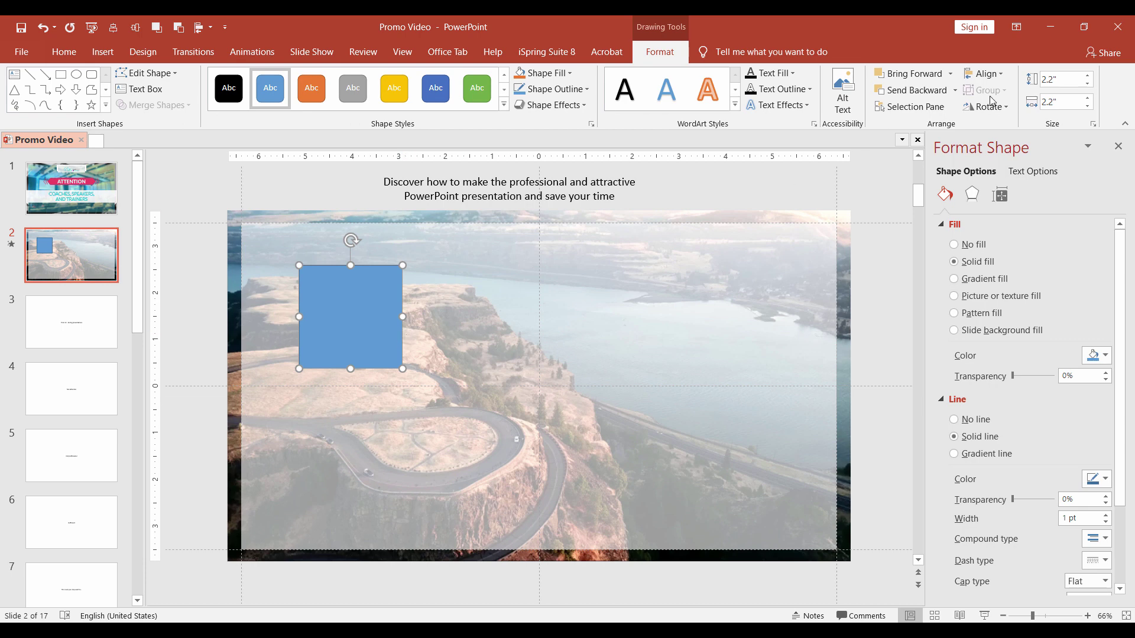
pyautogui.click(1060, 79)
pyautogui.write('2.13')
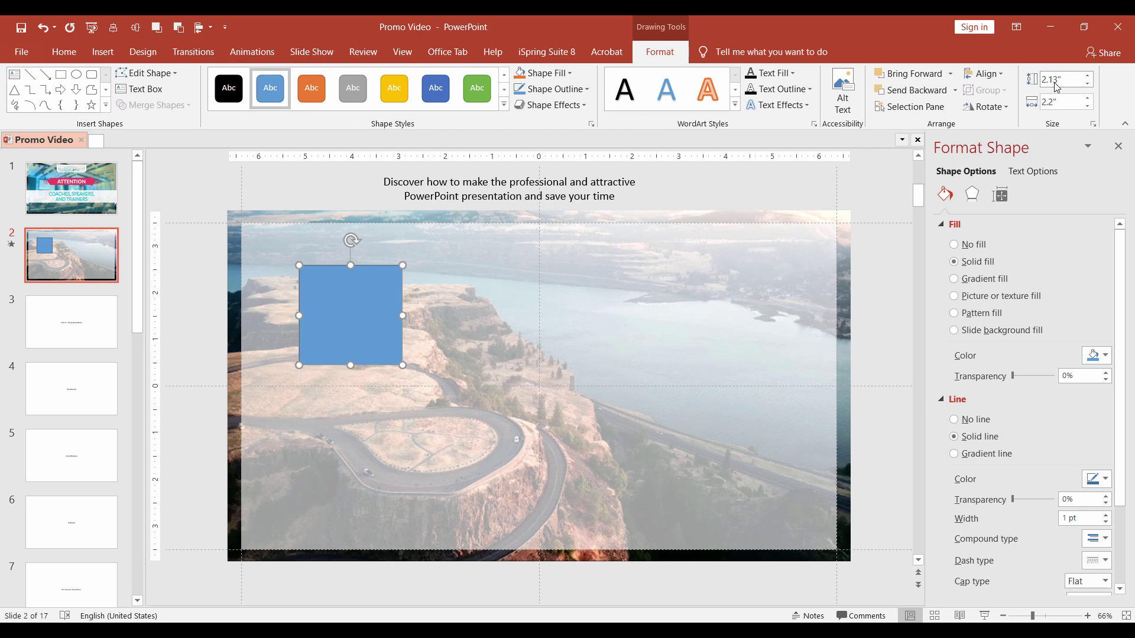
pyautogui.click(1055, 100)
pyautogui.write('2.13')
pyautogui.press('Return')
# Fill the square pink, remove its outline, and move it to the top-left corner.
pyautogui.click(1104, 356)
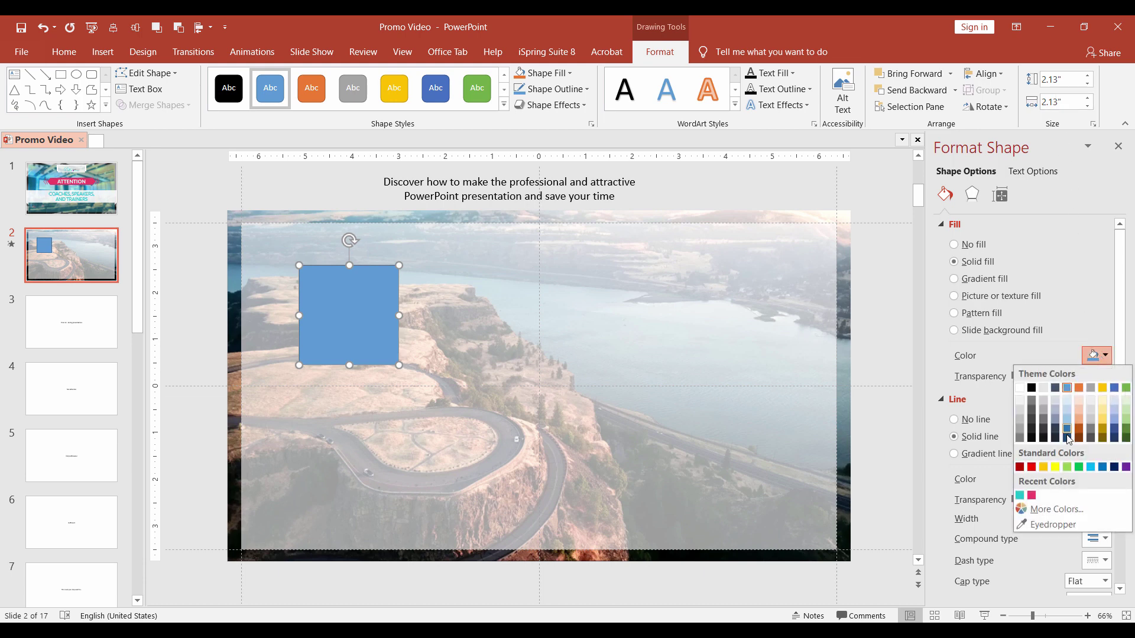
pyautogui.click(1031, 497)
pyautogui.click(954, 420)
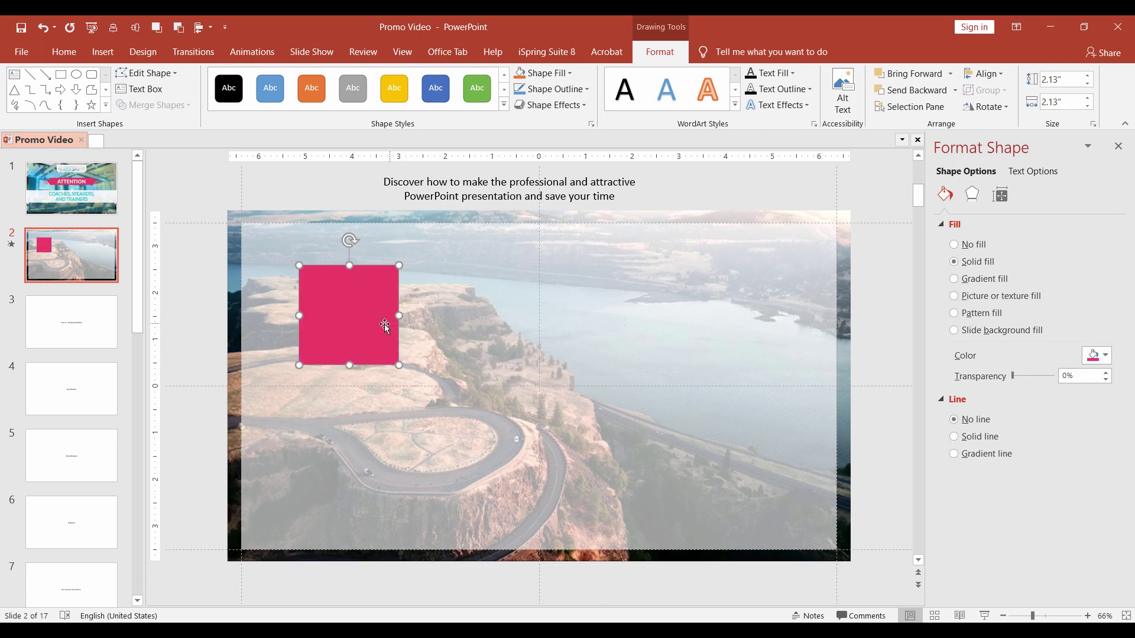
pyautogui.moveTo(349, 315); pyautogui.dragTo(298, 266)
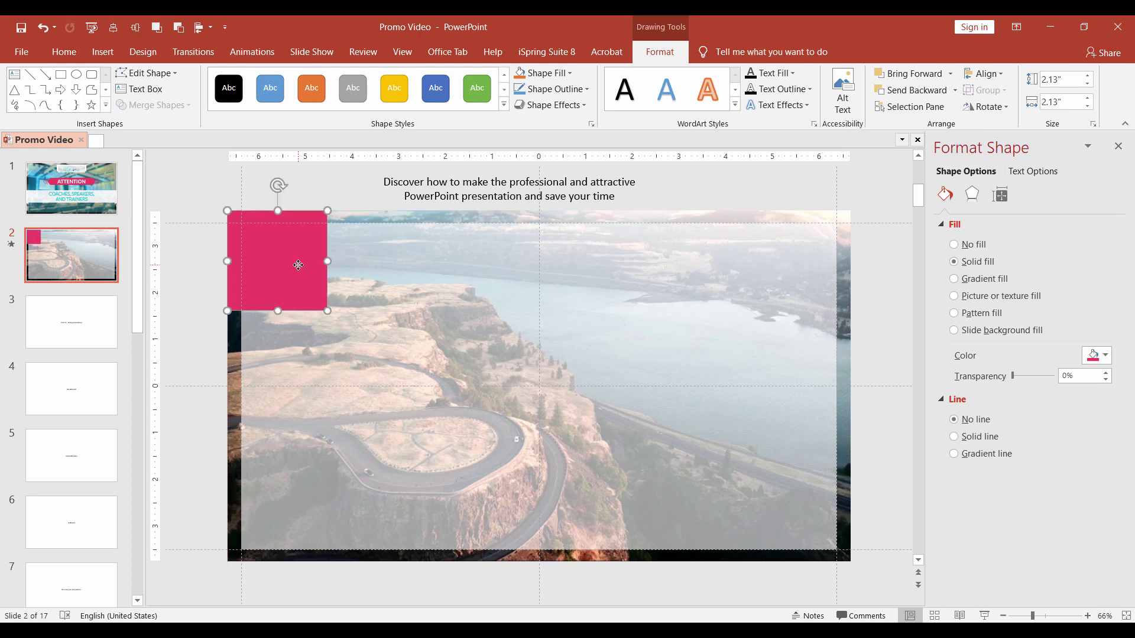
# Duplicate the pink square and fill the overlapping copy black.
pyautogui.hotkey('ctrl', 'd')
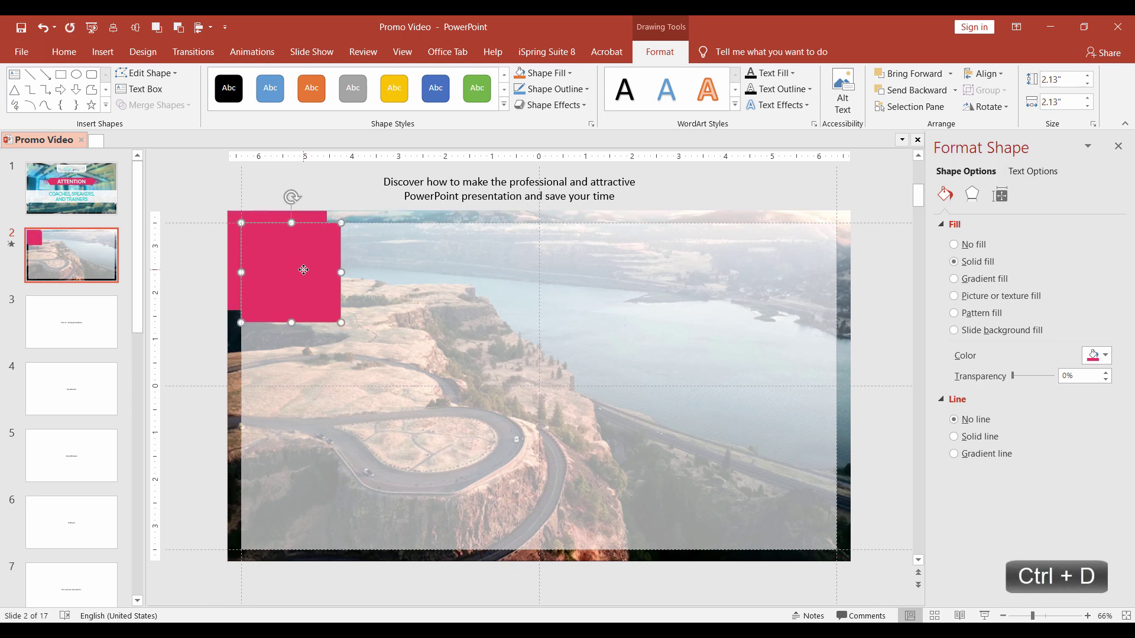
pyautogui.click(568, 73)
pyautogui.click(537, 108)
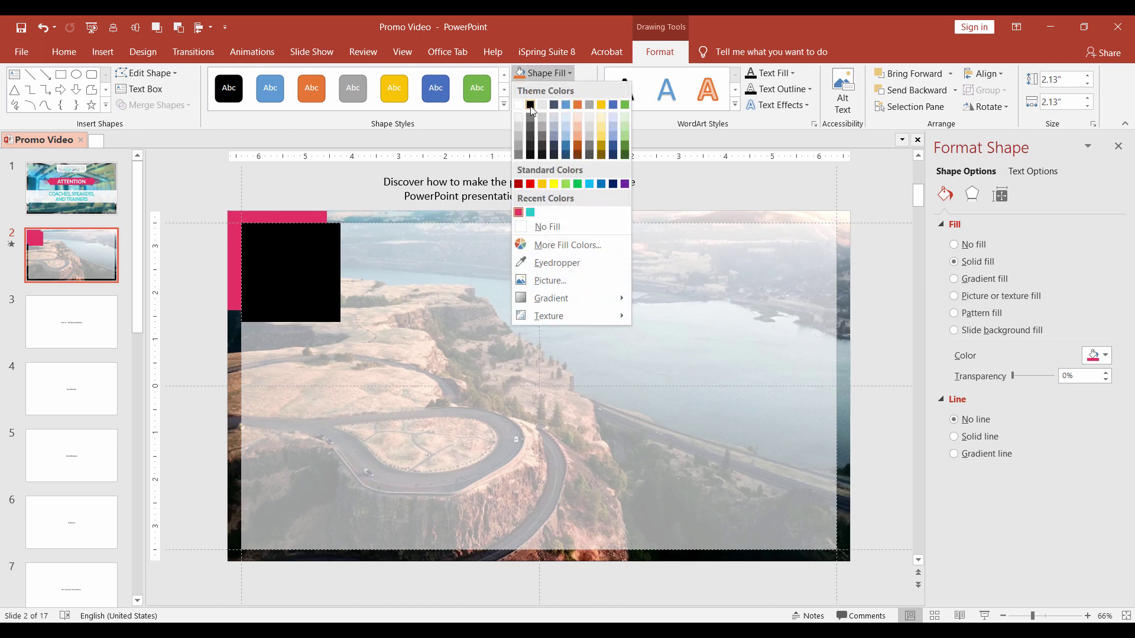
pyautogui.click(312, 261)
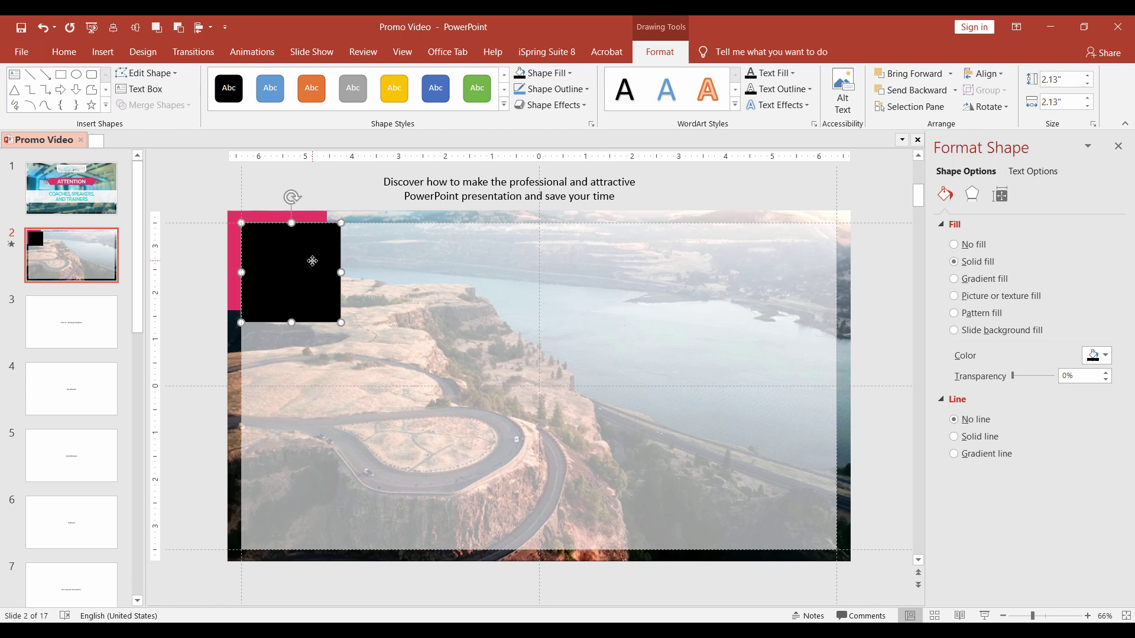
# Subtract the black square from the pink one, leaving a thin pink corner bracket.
pyautogui.click(235, 263)
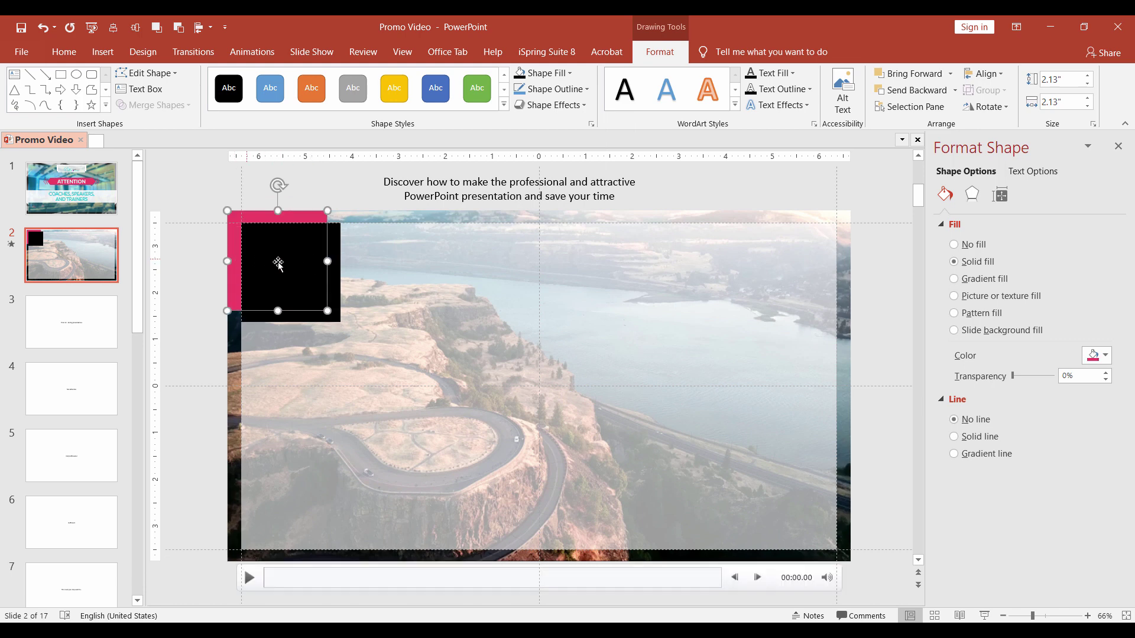
pyautogui.keyDown('shift'); pyautogui.click(337, 279); pyautogui.keyUp('shift')
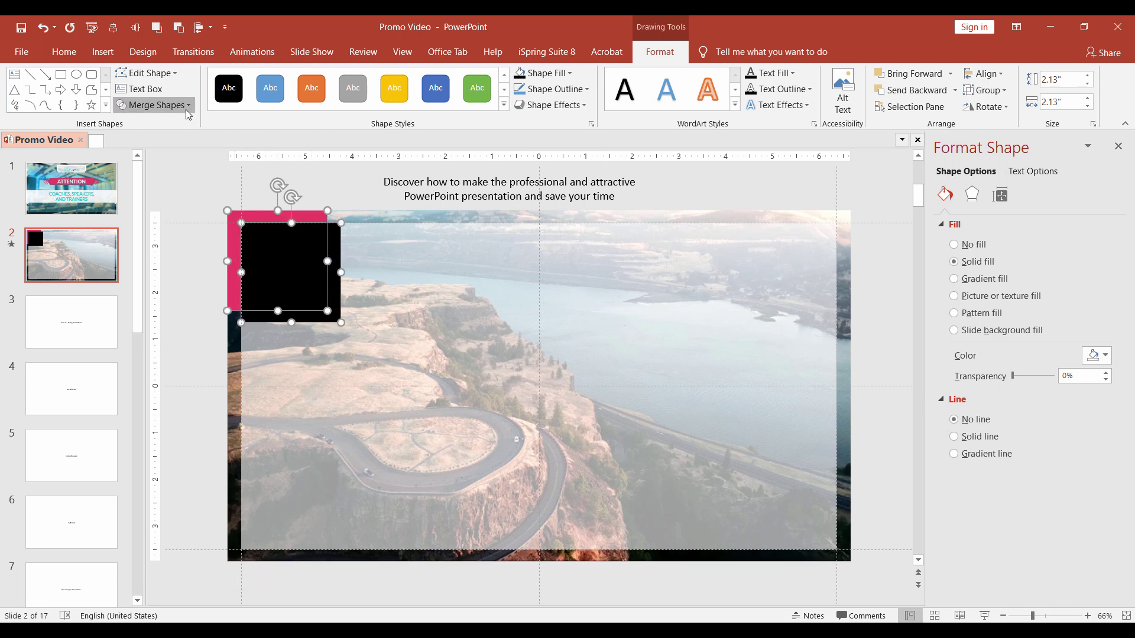
pyautogui.click(160, 105)
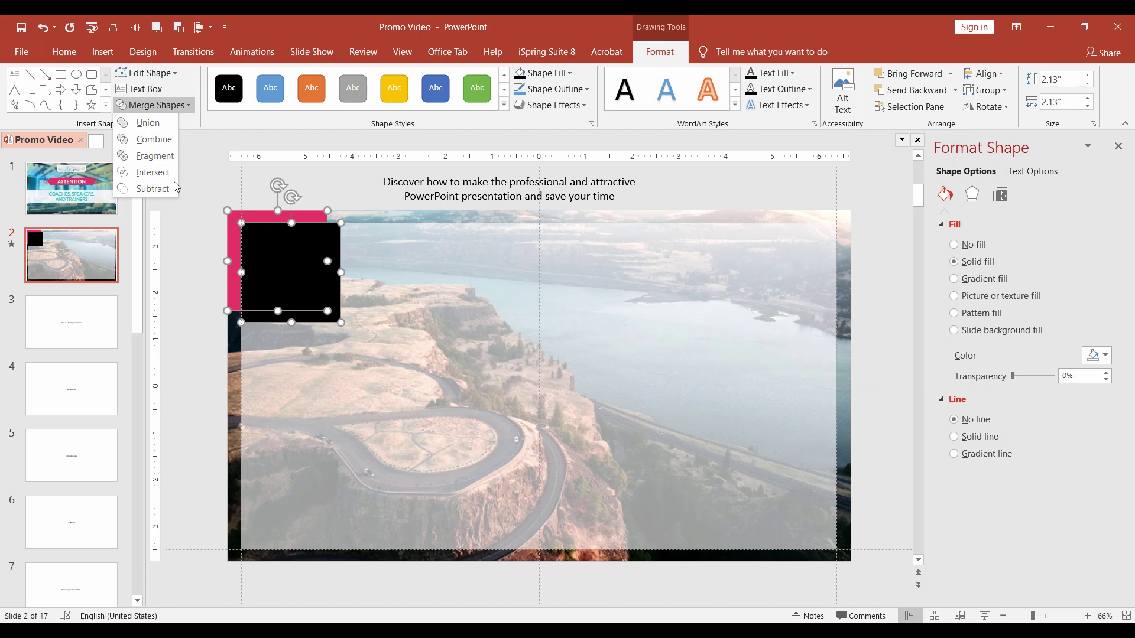
pyautogui.click(153, 188)
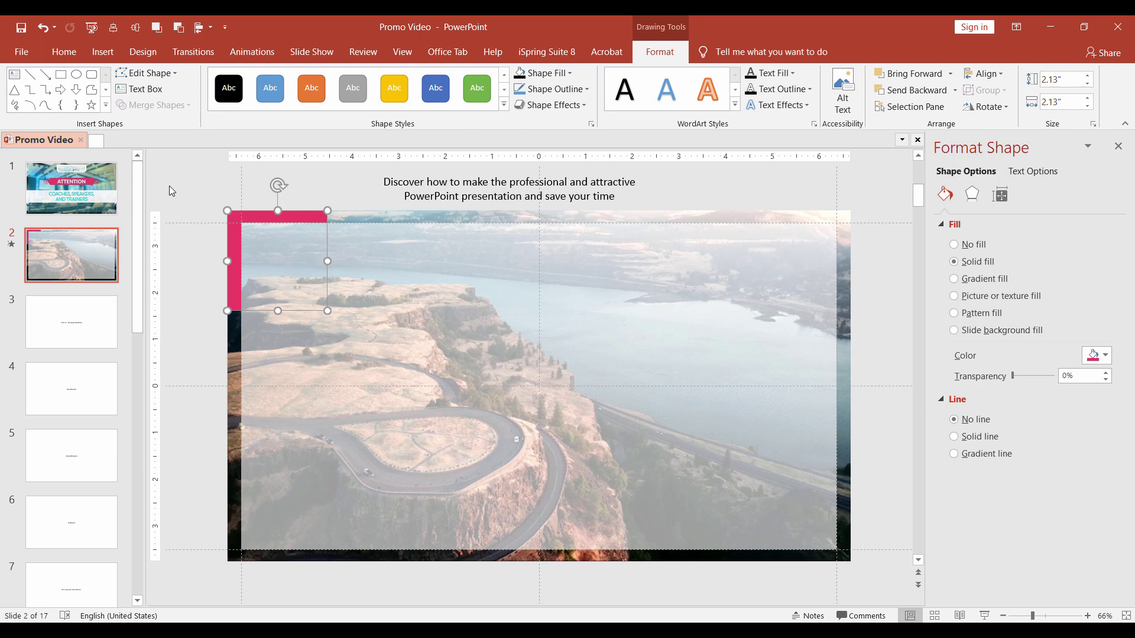
# Draw an L-shape mid-slide and thin both of its arms.
pyautogui.click(103, 52)
pyautogui.click(278, 92)
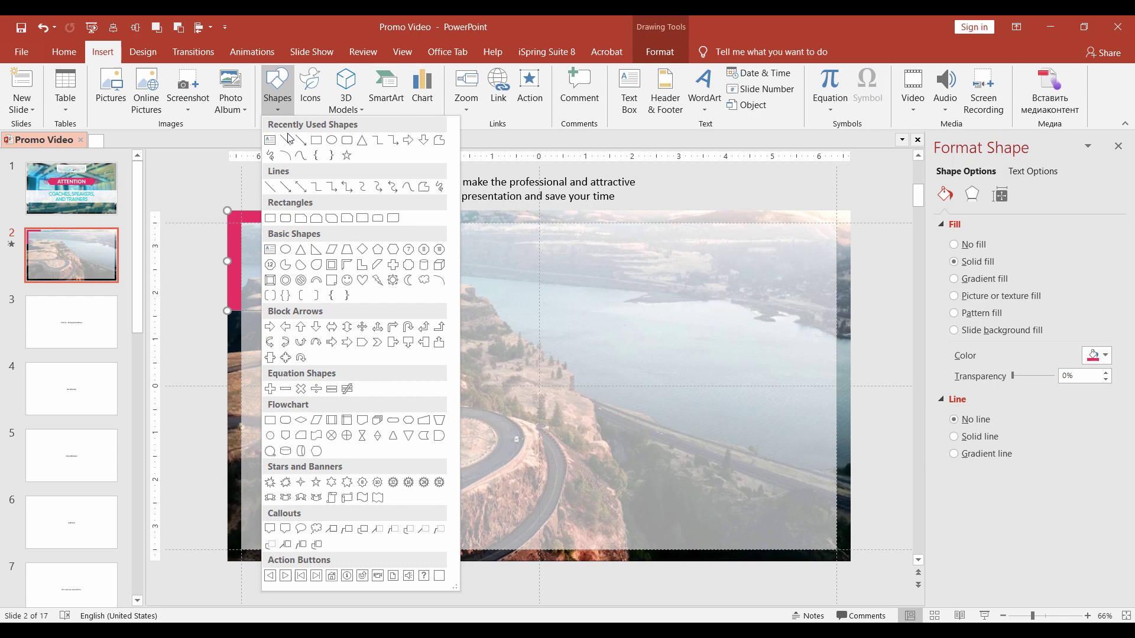
pyautogui.click(364, 266)
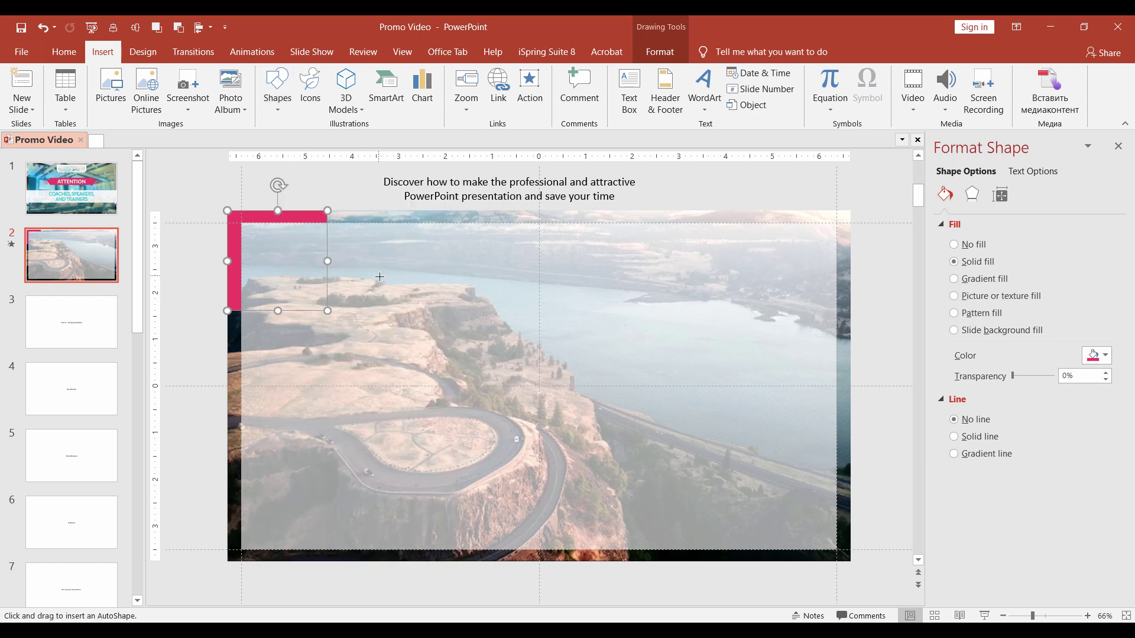
pyautogui.moveTo(380, 277)
pyautogui.mouseDown()
pyautogui.moveTo(471, 373)
pyautogui.moveTo(490, 378)
pyautogui.mouseUp()
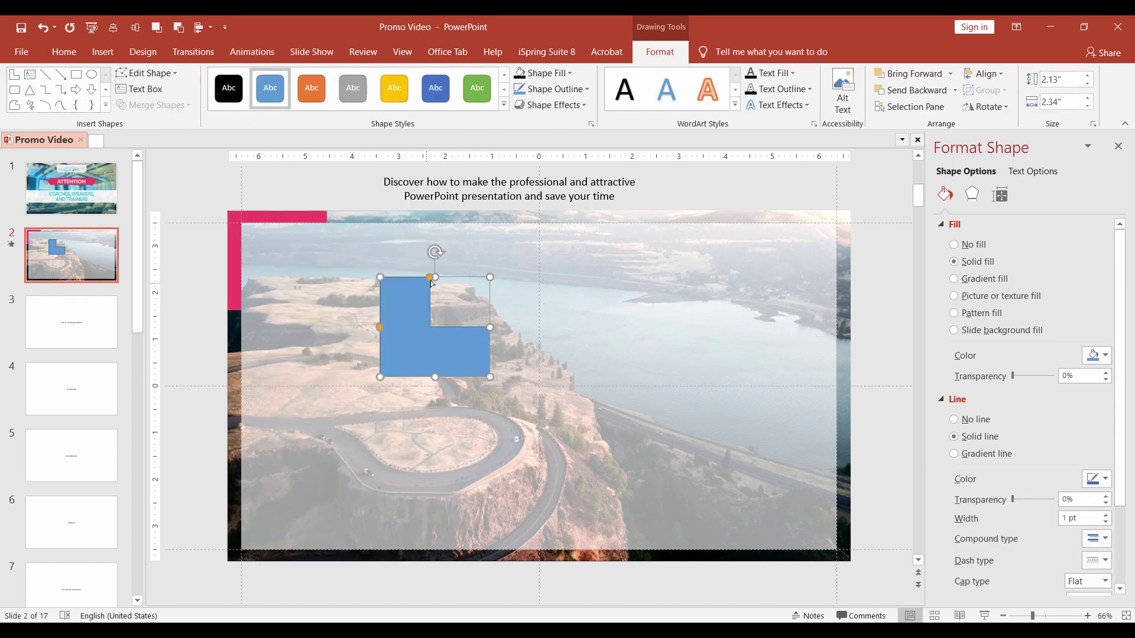
pyautogui.moveTo(433, 279); pyautogui.dragTo(390, 281)
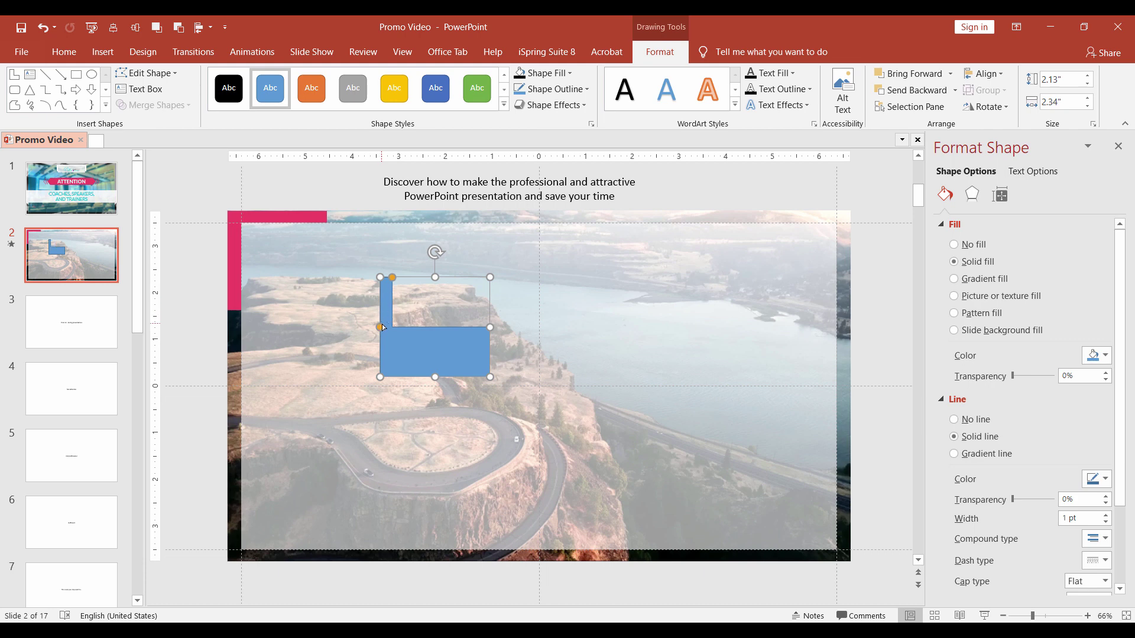
pyautogui.moveTo(380, 327); pyautogui.dragTo(385, 366)
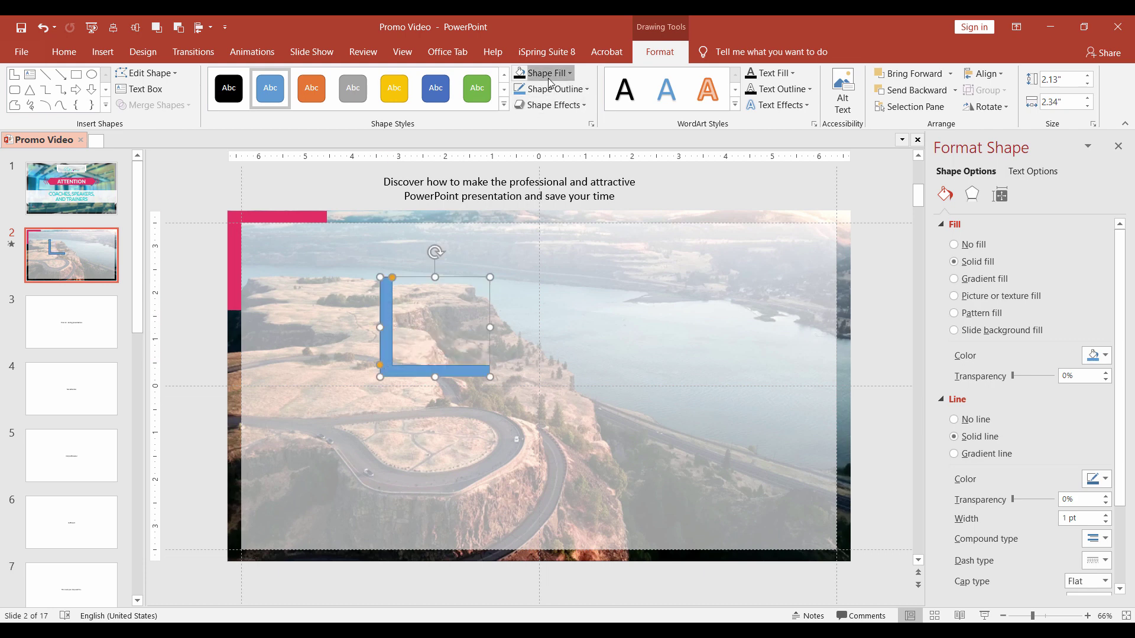
# Give the L-shape the recent pink fill and no outline.
pyautogui.click(569, 72)
pyautogui.click(518, 212)
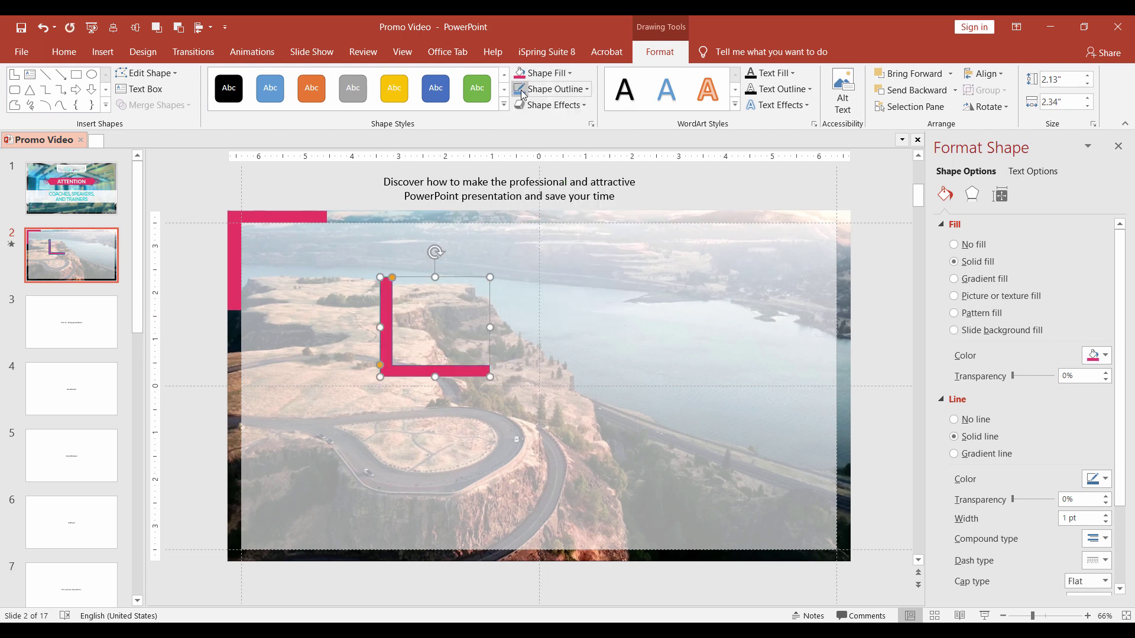
pyautogui.click(586, 90)
pyautogui.click(543, 242)
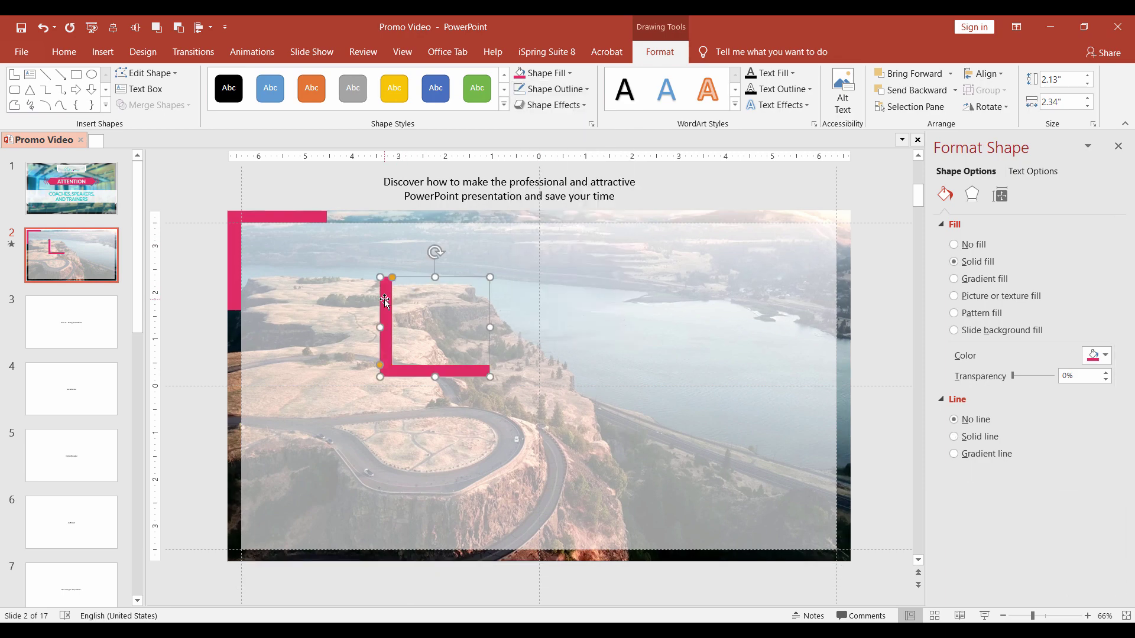
# Delete the central L-shape and duplicate the pink corner L.
pyautogui.hotkey('ctrl', 'd')
pyautogui.press('Delete')
pyautogui.click(323, 225)
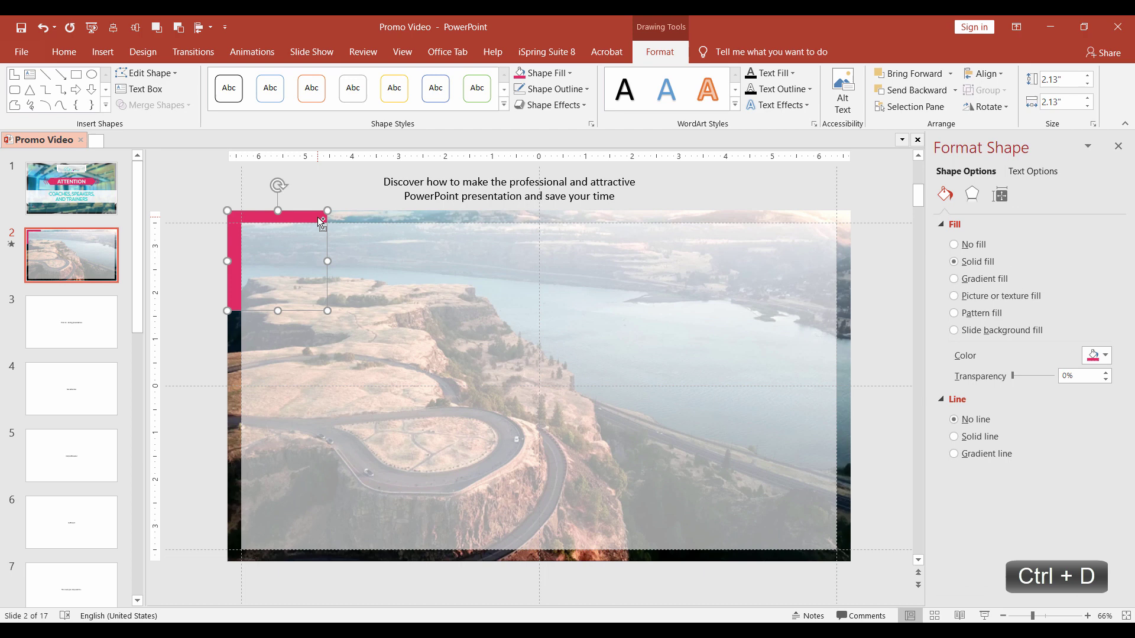
# Fill the copied L teal and rotate it 180°.
pyautogui.click(543, 73)
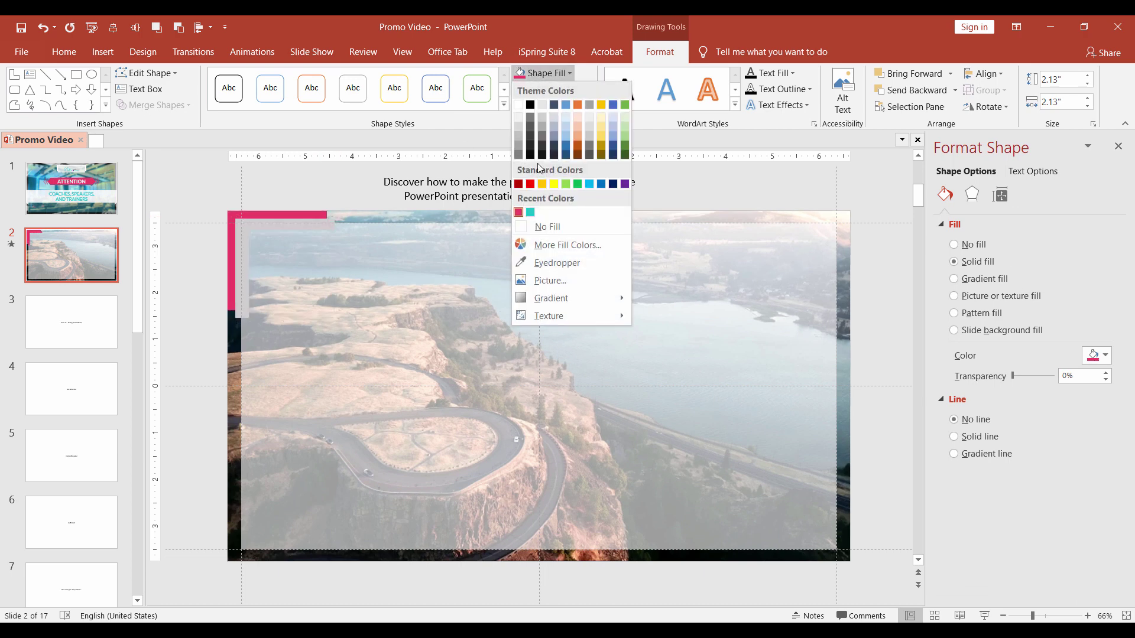
pyautogui.click(532, 213)
pyautogui.click(987, 106)
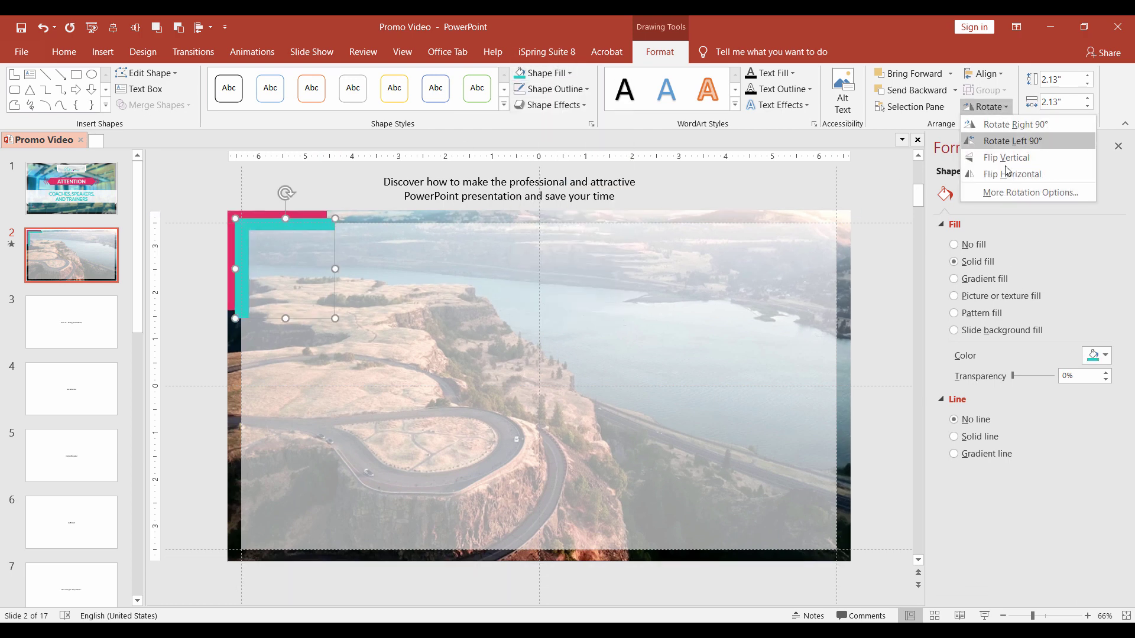
pyautogui.click(1020, 193)
pyautogui.click(1066, 281)
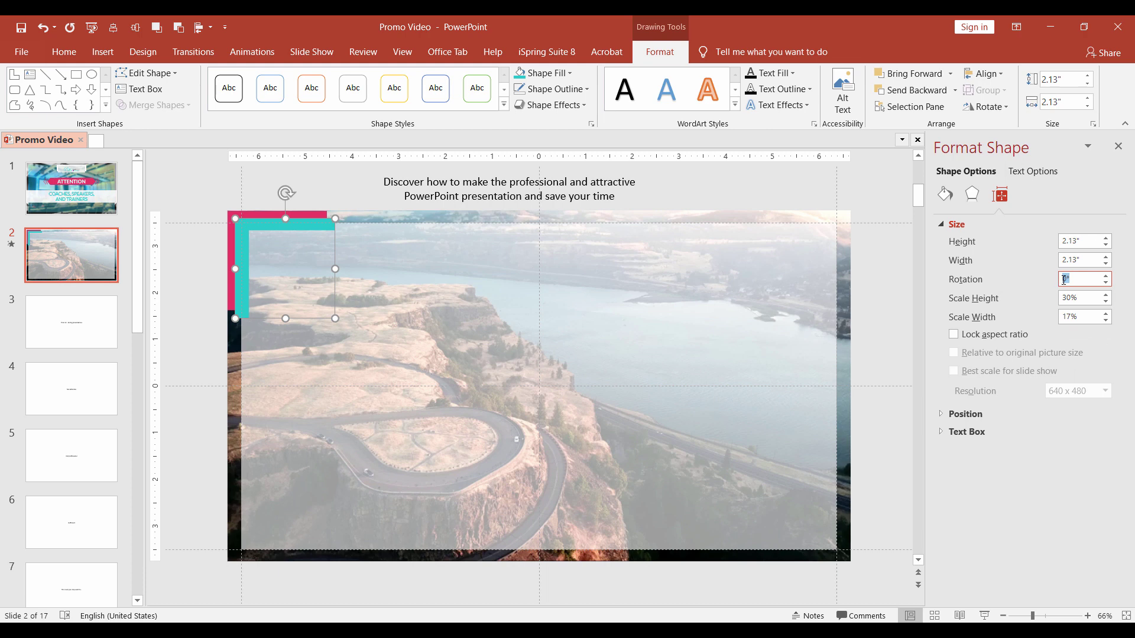
pyautogui.write('180')
pyautogui.press('Return')
# Align the teal L to the right and bottom edges of slide 2.
pyautogui.click(208, 29)
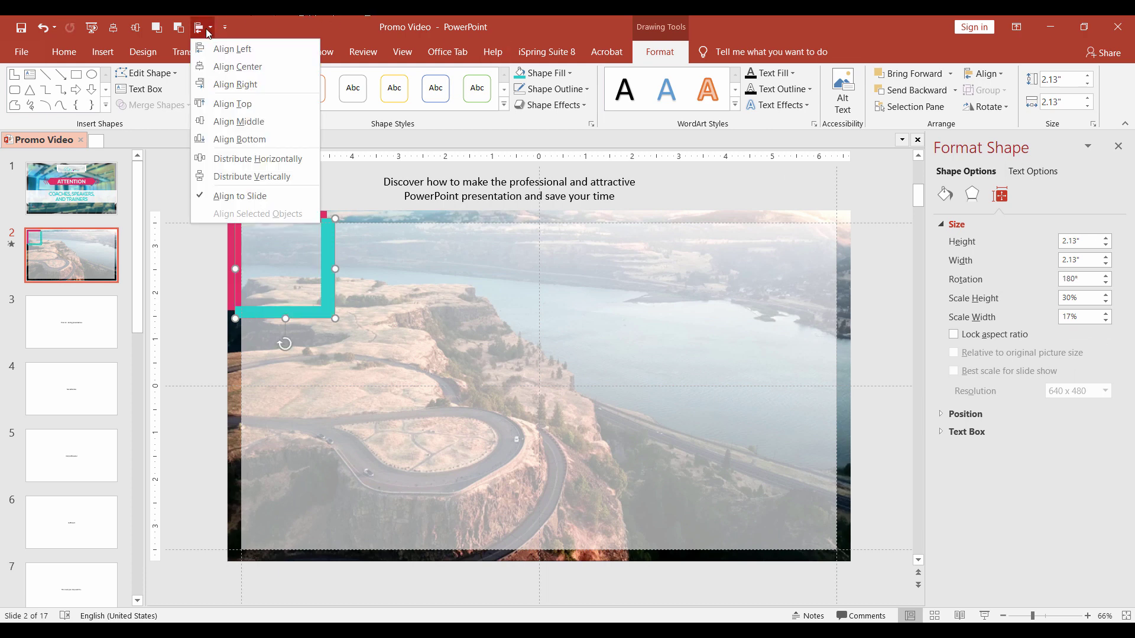
pyautogui.click(235, 85)
pyautogui.click(202, 28)
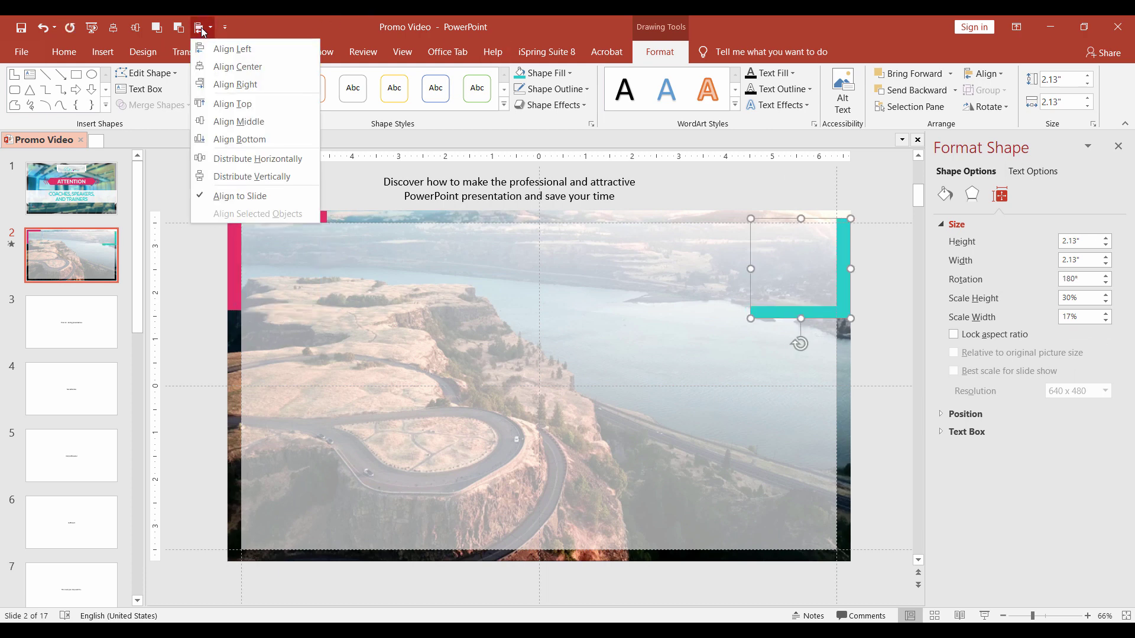
pyautogui.click(239, 139)
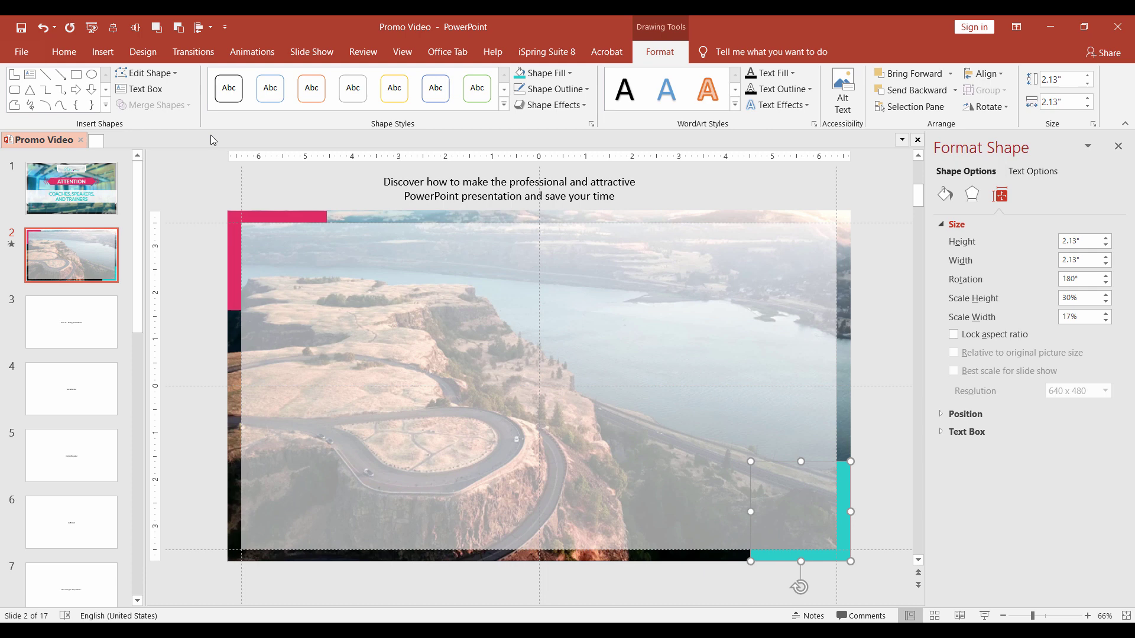
# Cut "Discover" from the caption and paste it as its own text box.
pyautogui.click(382, 188)
pyautogui.hotkey('ctrl', 'z')
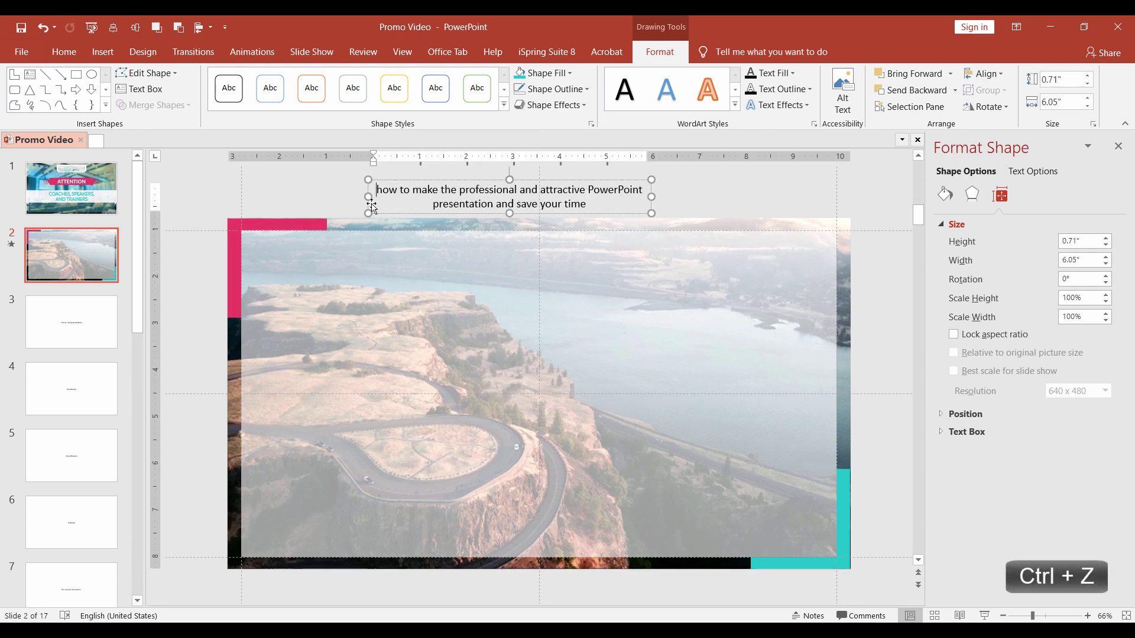
pyautogui.click(213, 353)
pyautogui.hotkey('ctrl', 'v')
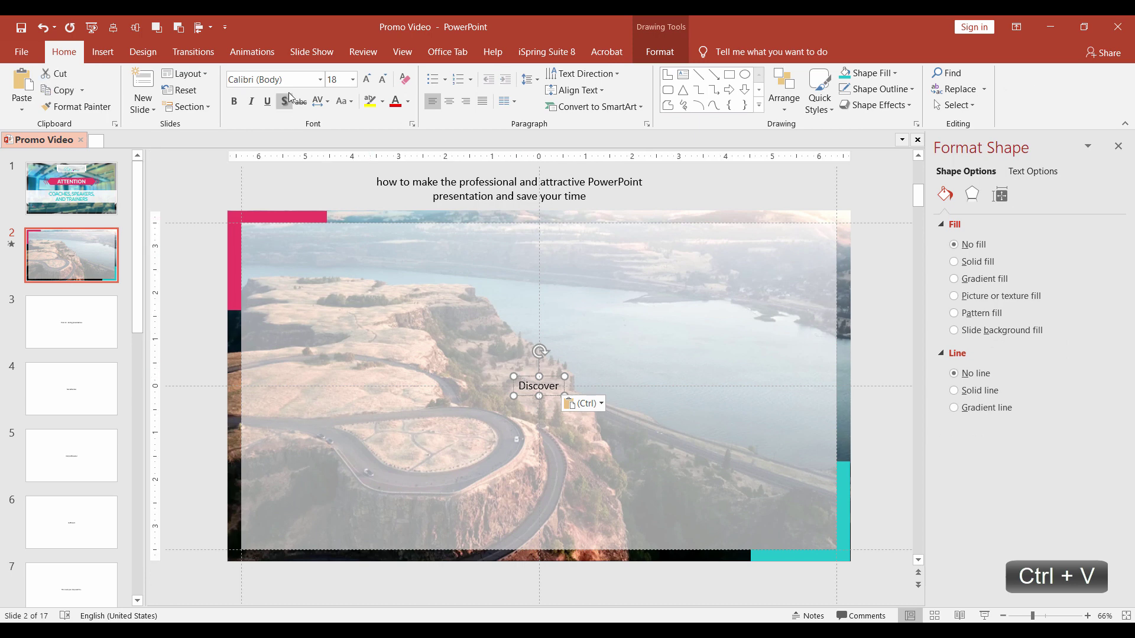
# Format the heading as centred, uppercase Lato Black at size 54.
pyautogui.click(271, 80)
pyautogui.write('Lato Black')
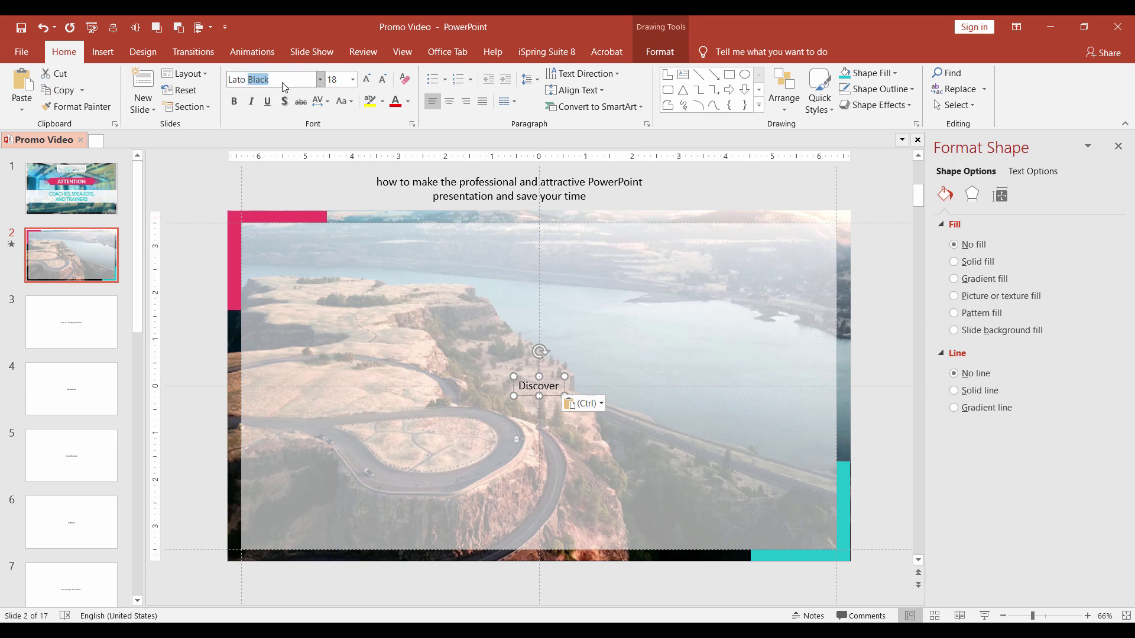
pyautogui.press('Return')
pyautogui.click(345, 101)
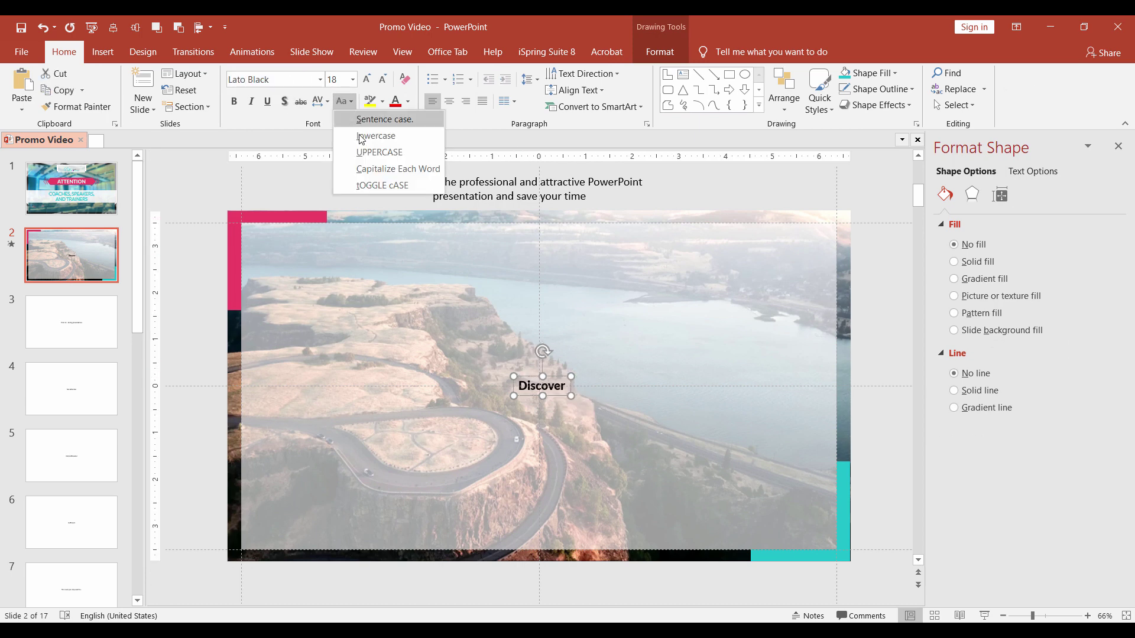
pyautogui.click(372, 144)
pyautogui.click(334, 78)
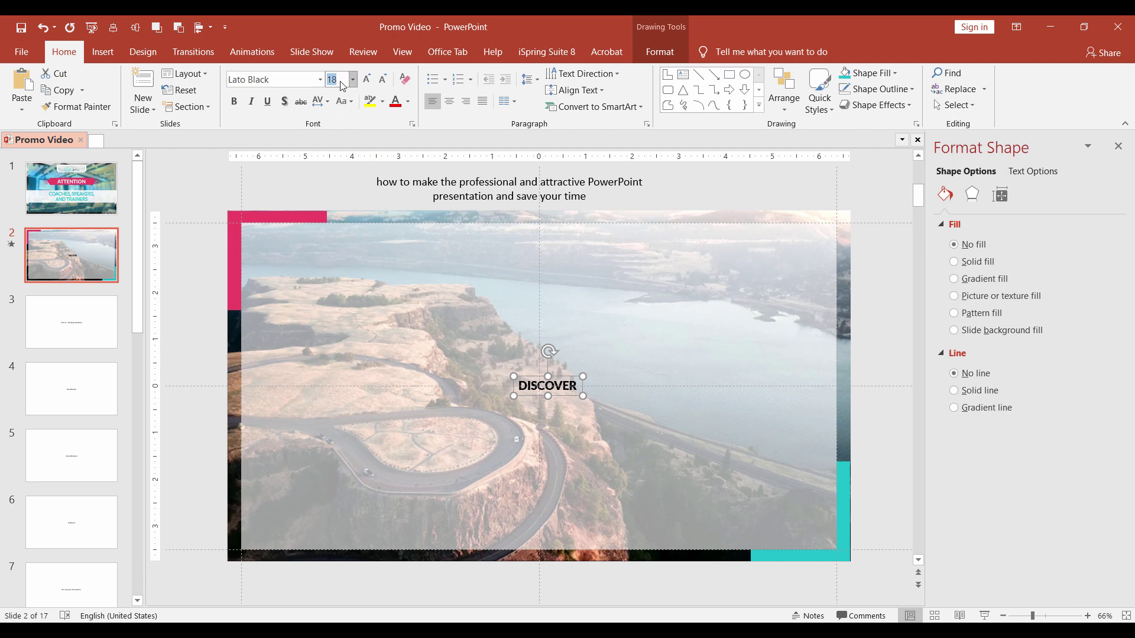
pyautogui.write('54')
pyautogui.press('Return')
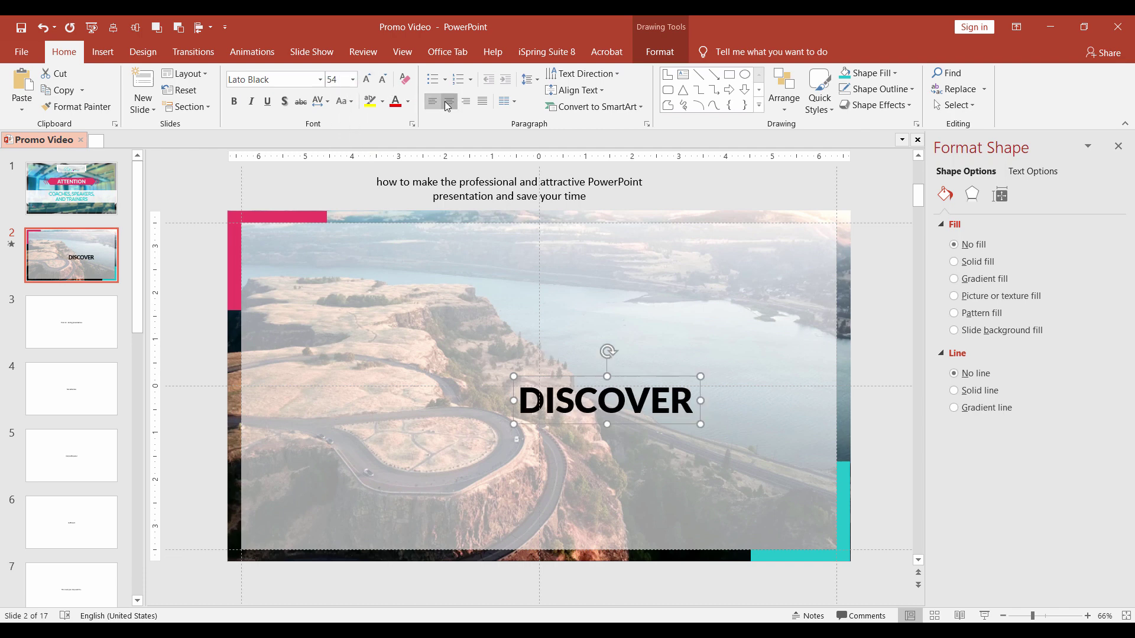
pyautogui.click(449, 101)
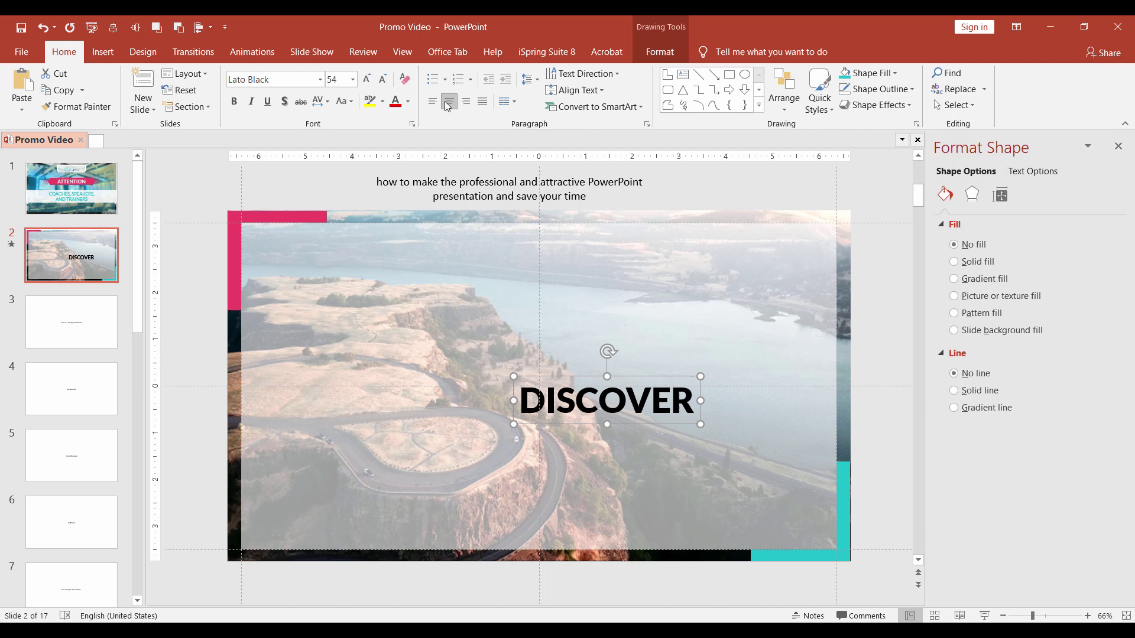
# Colour DISCOVER dark grey (RGB 64,64,64) and move it near the slide's top.
pyautogui.click(408, 102)
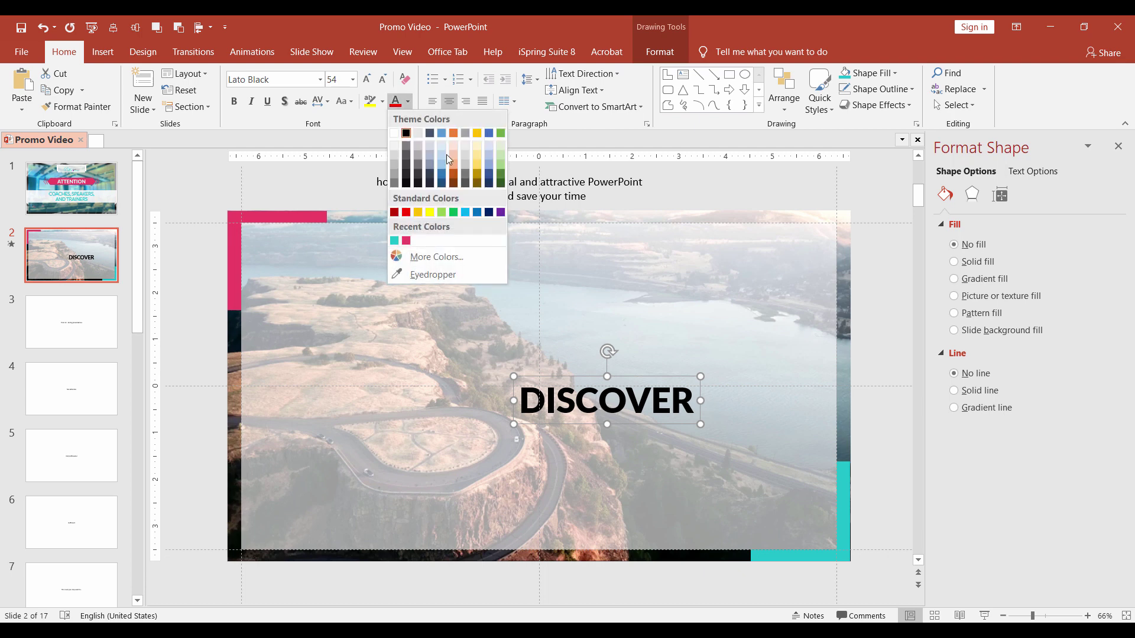
pyautogui.click(441, 256)
pyautogui.click(532, 221)
pyautogui.click(537, 359)
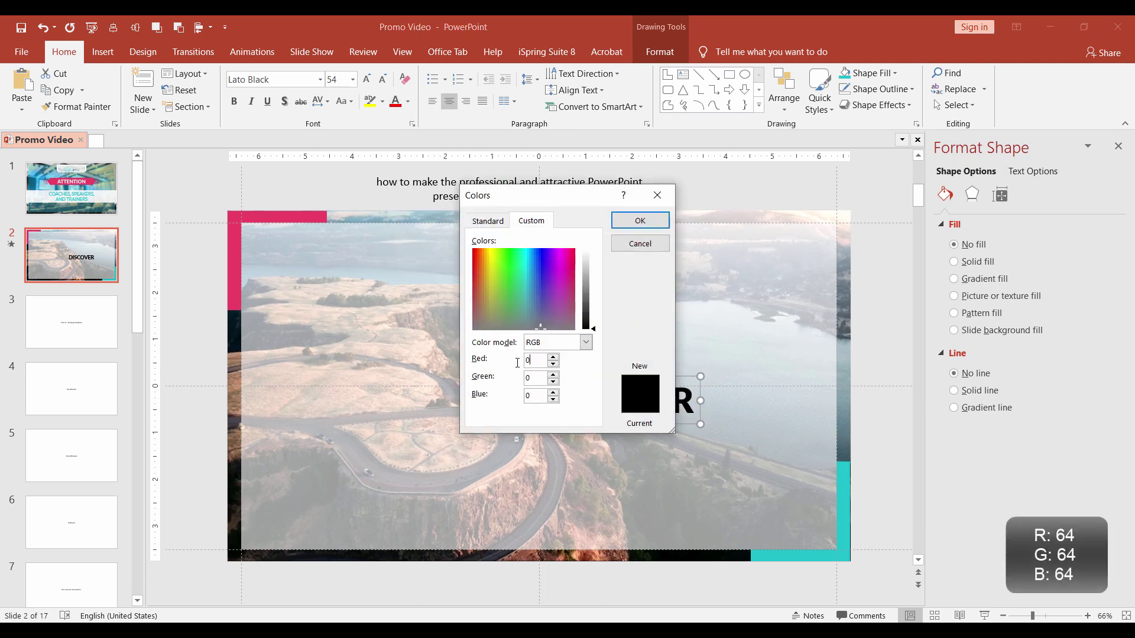
pyautogui.write('64')
pyautogui.click(529, 378)
pyautogui.write('64')
pyautogui.click(532, 394)
pyautogui.write('64')
pyautogui.click(639, 220)
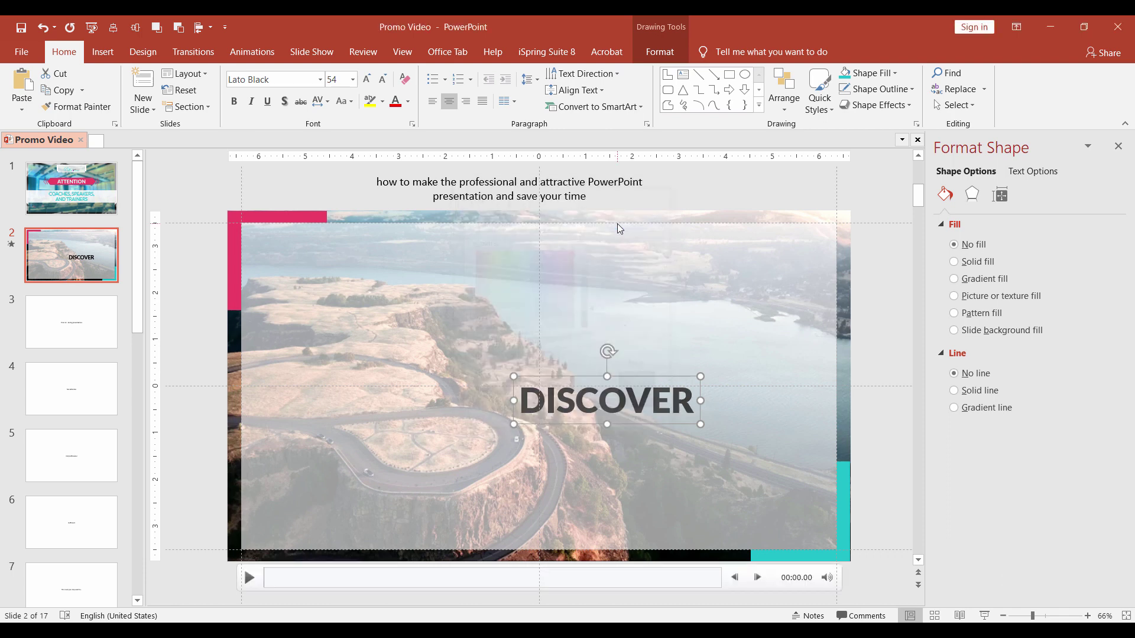
pyautogui.moveTo(636, 376); pyautogui.dragTo(552, 255)
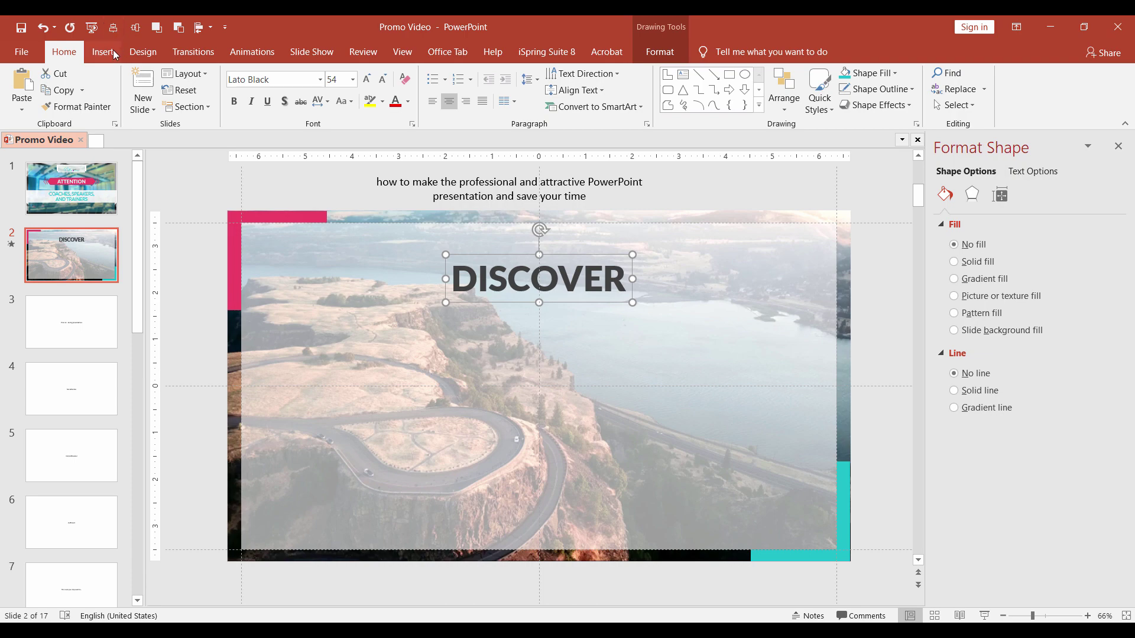
# Draw a rounded rectangle below the DISCOVER heading.
pyautogui.click(103, 52)
pyautogui.click(278, 98)
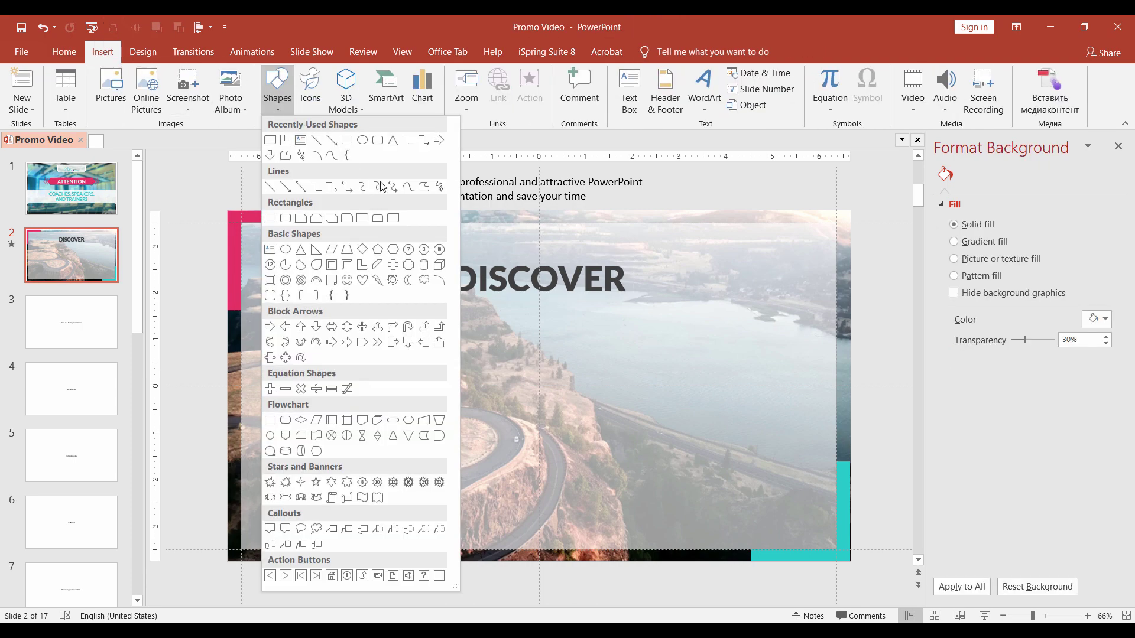
pyautogui.click(410, 217)
pyautogui.moveTo(321, 348); pyautogui.dragTo(716, 463)
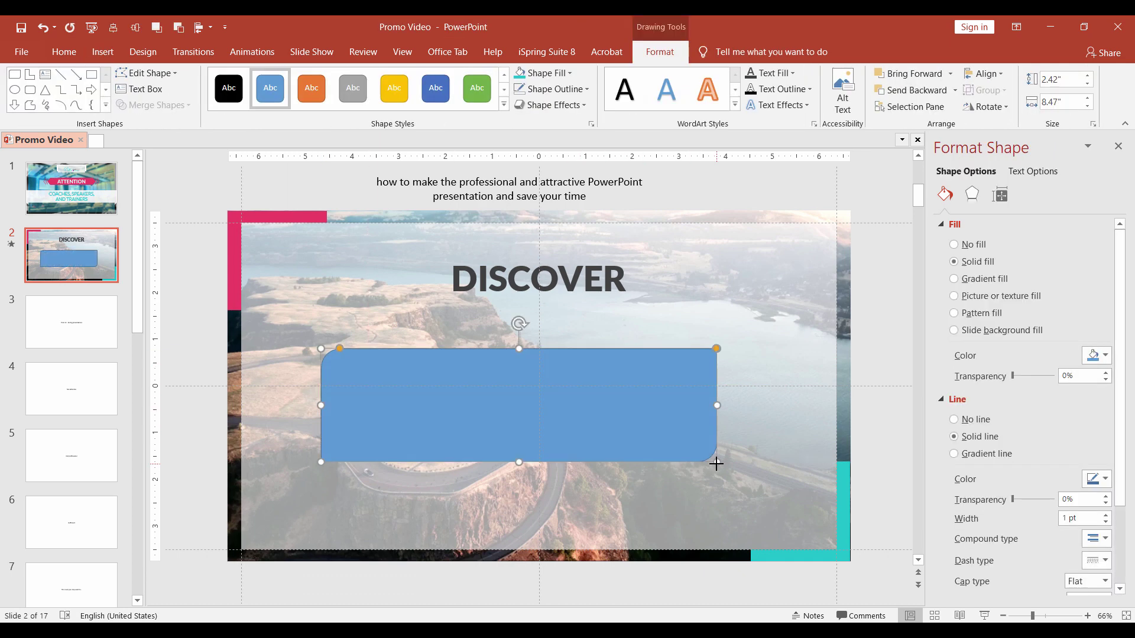
# Flip the rounded rectangle horizontally and size it to 2.45 by 8.5 inches.
pyautogui.click(992, 107)
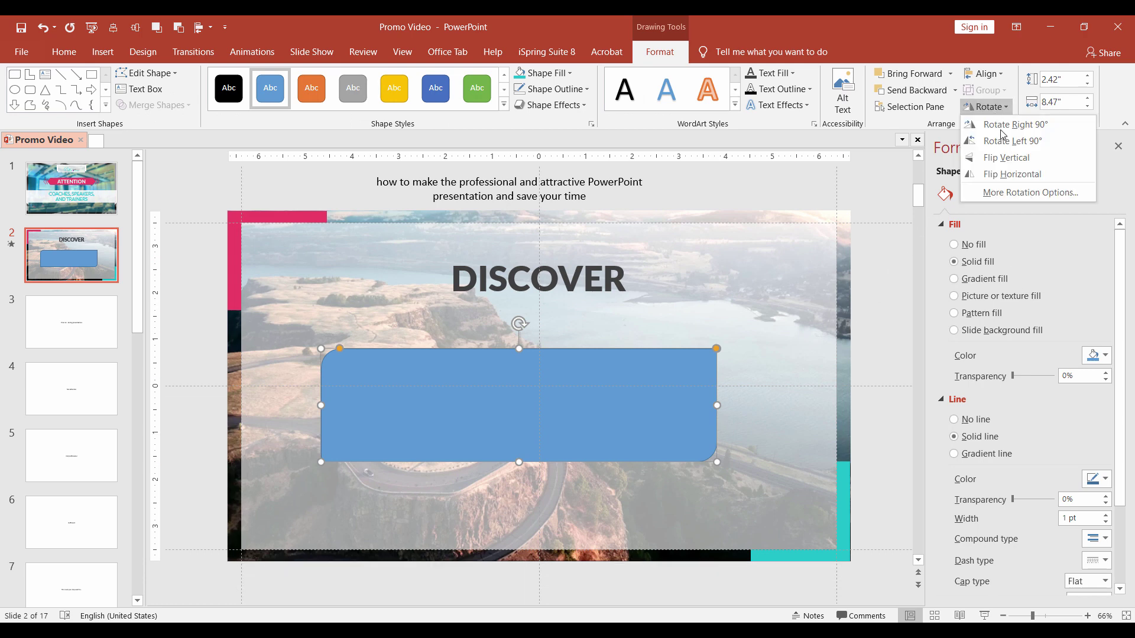
pyautogui.click(1007, 175)
pyautogui.click(1052, 79)
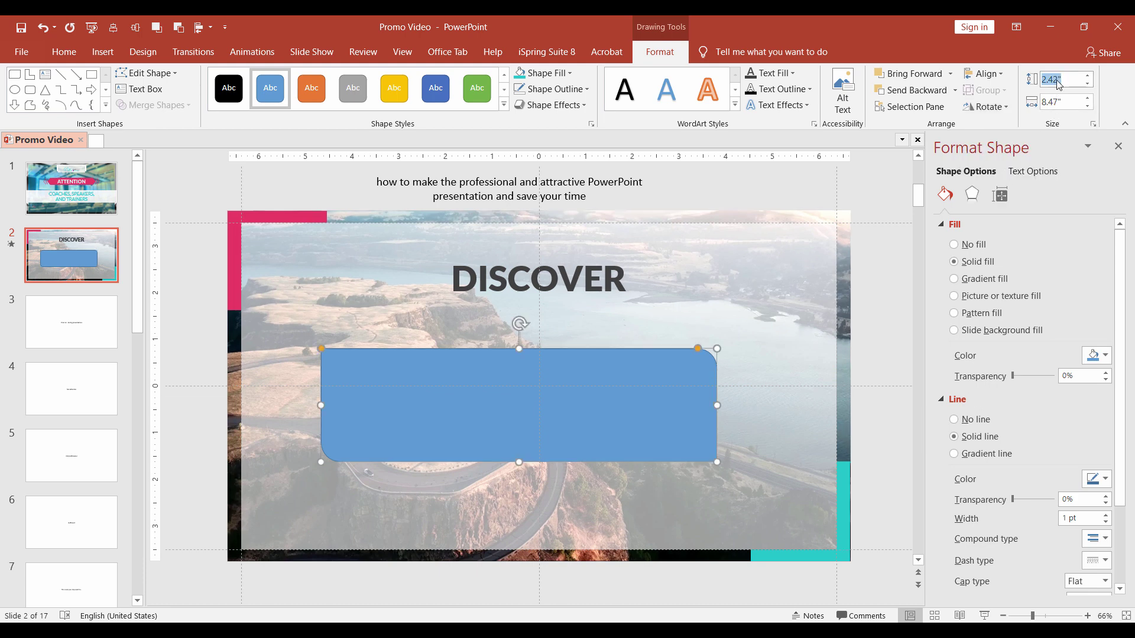
pyautogui.write('2.')
pyautogui.click(1056, 102)
pyautogui.write('8.5')
pyautogui.press('Return')
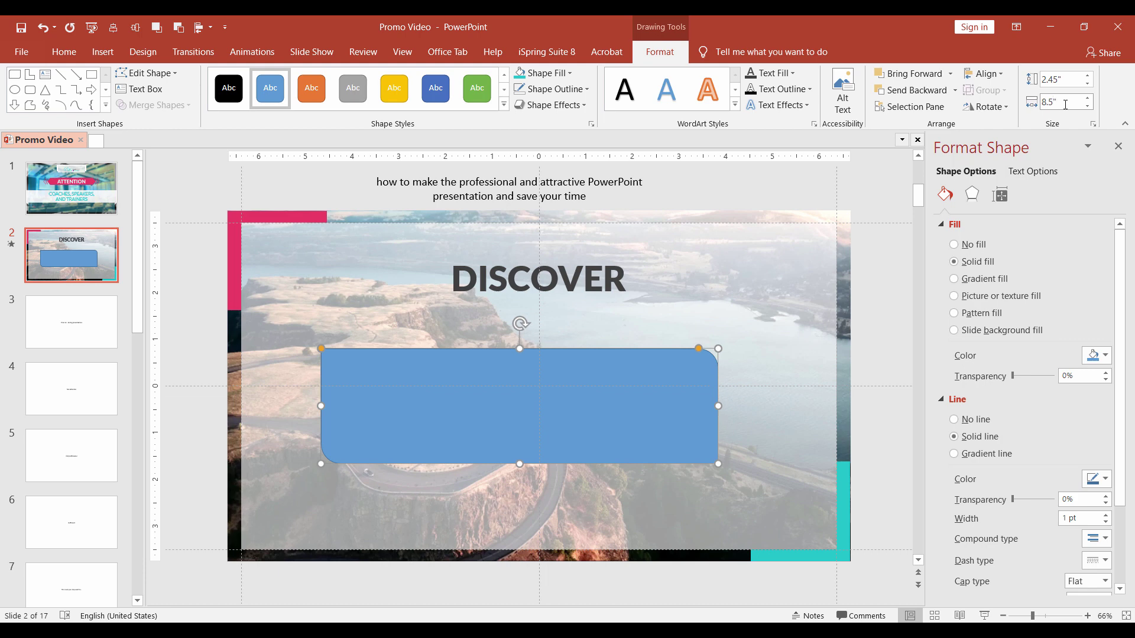
# Give the rounded rectangle the recent pink fill, no outline and 30% transparency.
pyautogui.click(113, 29)
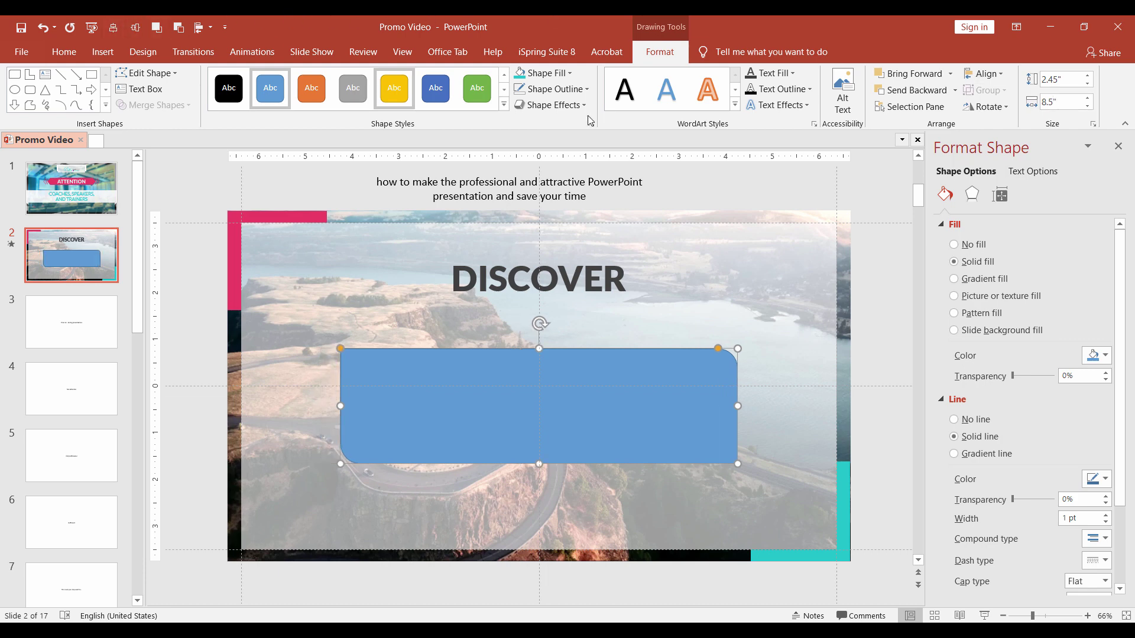
pyautogui.click(1097, 355)
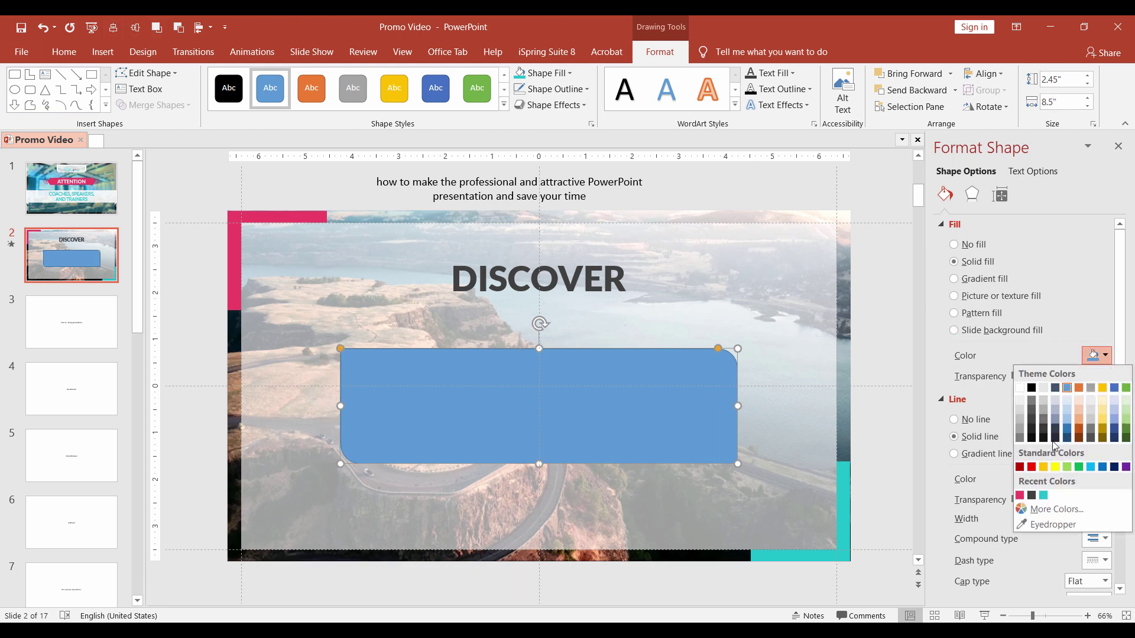
pyautogui.click(1021, 496)
pyautogui.click(976, 419)
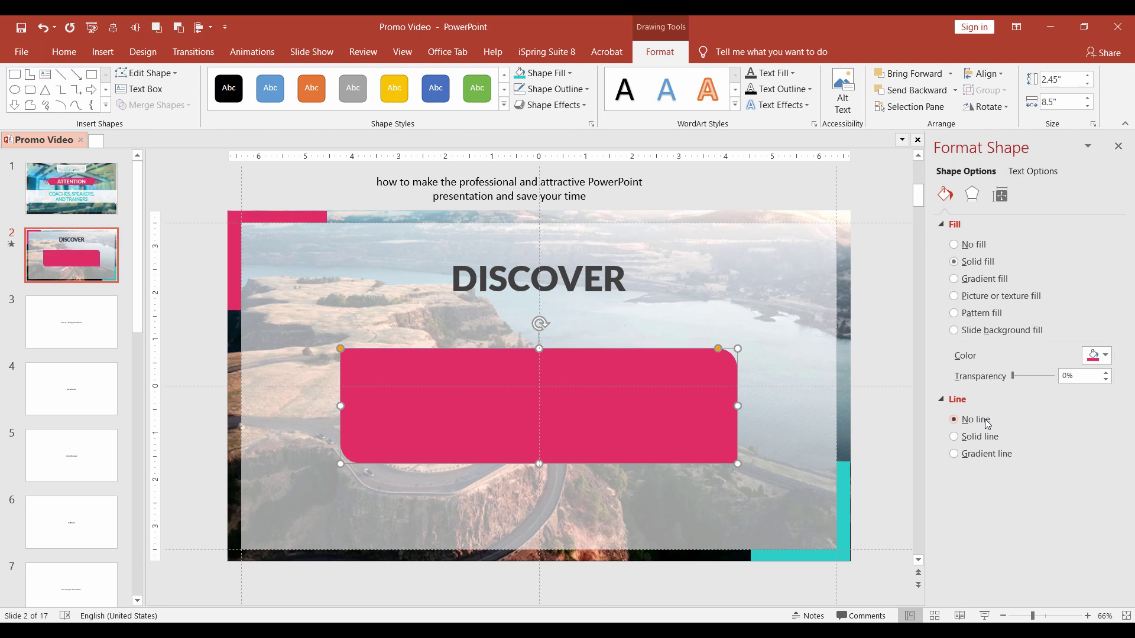
pyautogui.click(1063, 376)
pyautogui.write('30')
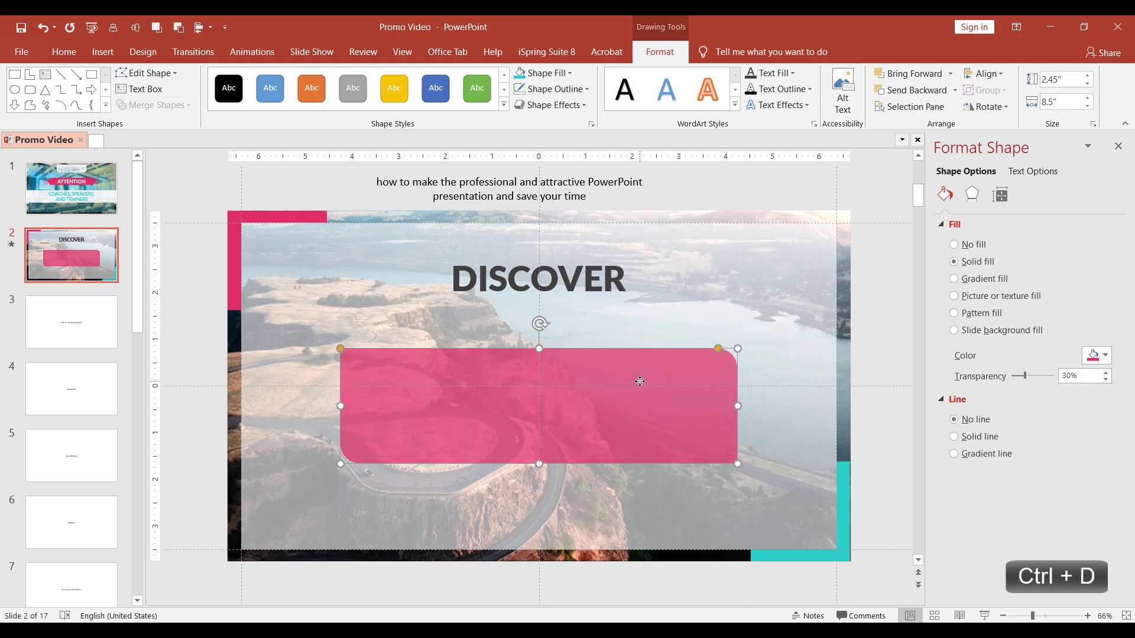
# Duplicate the pink rounded shape and make the copy very light pink, 2.75" × 8.8", behind the original.
pyautogui.hotkey('ctrl', 'd')
pyautogui.click(1105, 356)
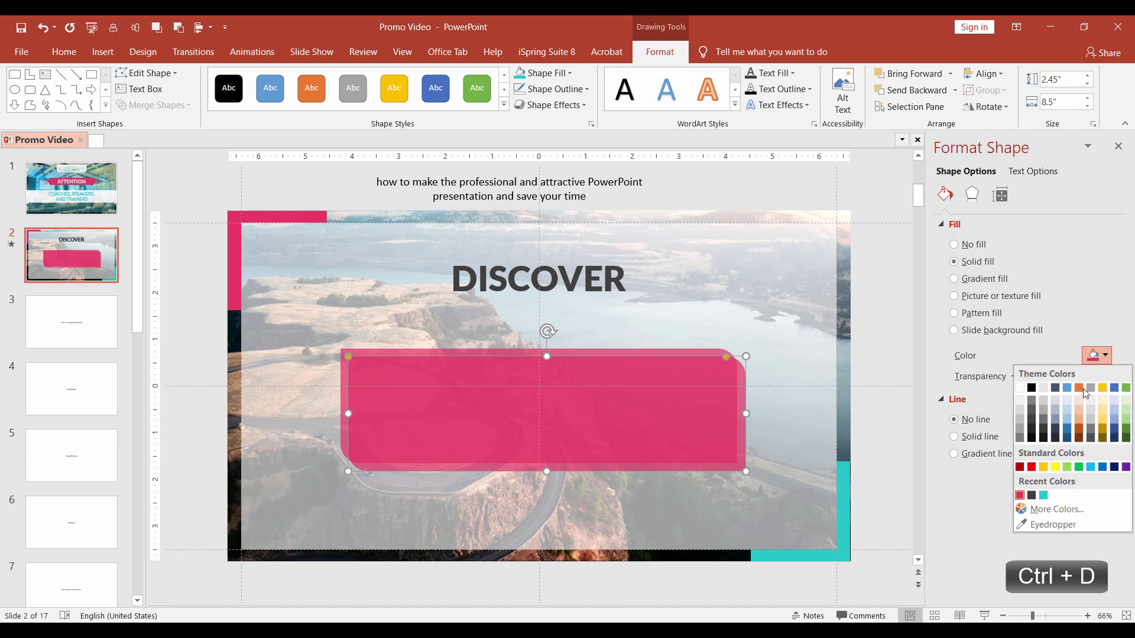
pyautogui.click(1025, 393)
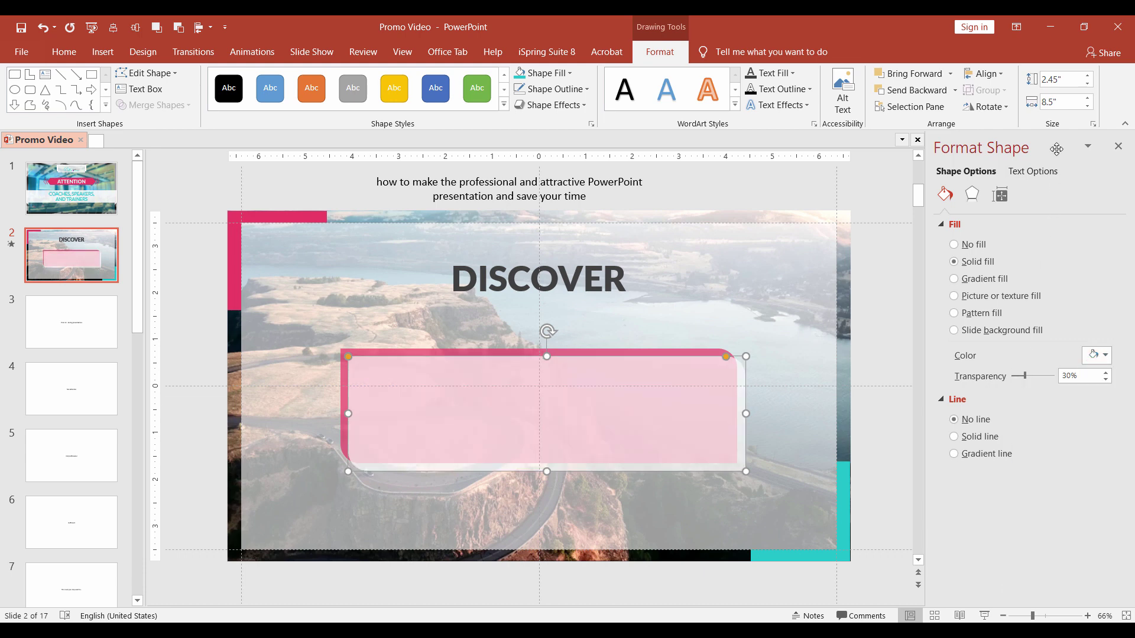
pyautogui.click(1061, 80)
pyautogui.write('2.')
pyautogui.click(1060, 103)
pyautogui.write('8')
pyautogui.press('Return')
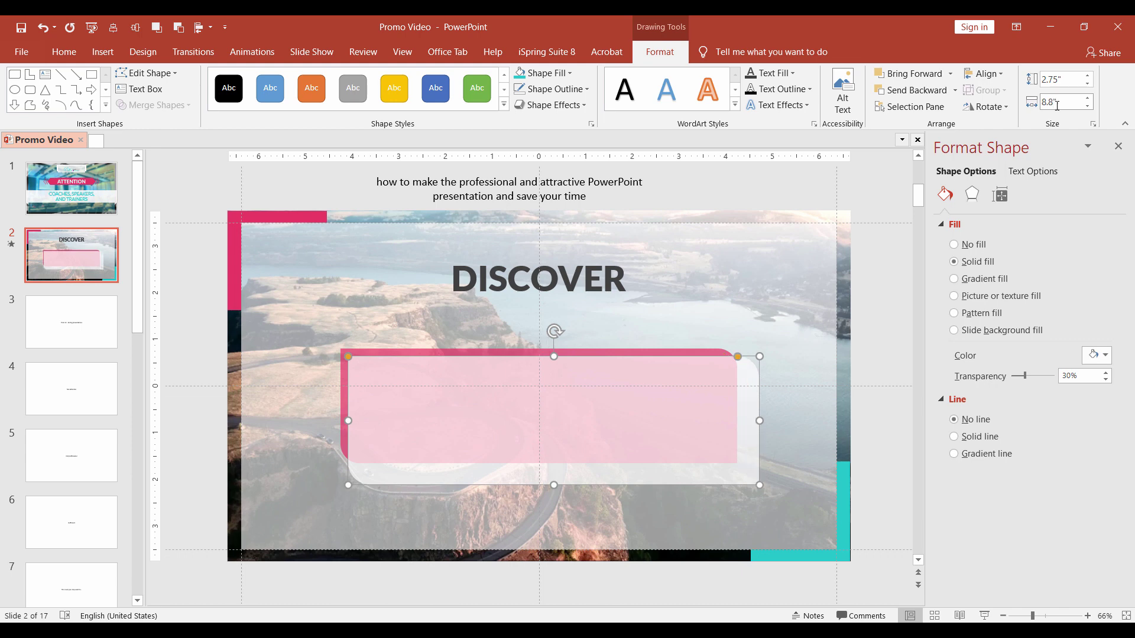
pyautogui.moveTo(660, 399); pyautogui.dragTo(654, 387)
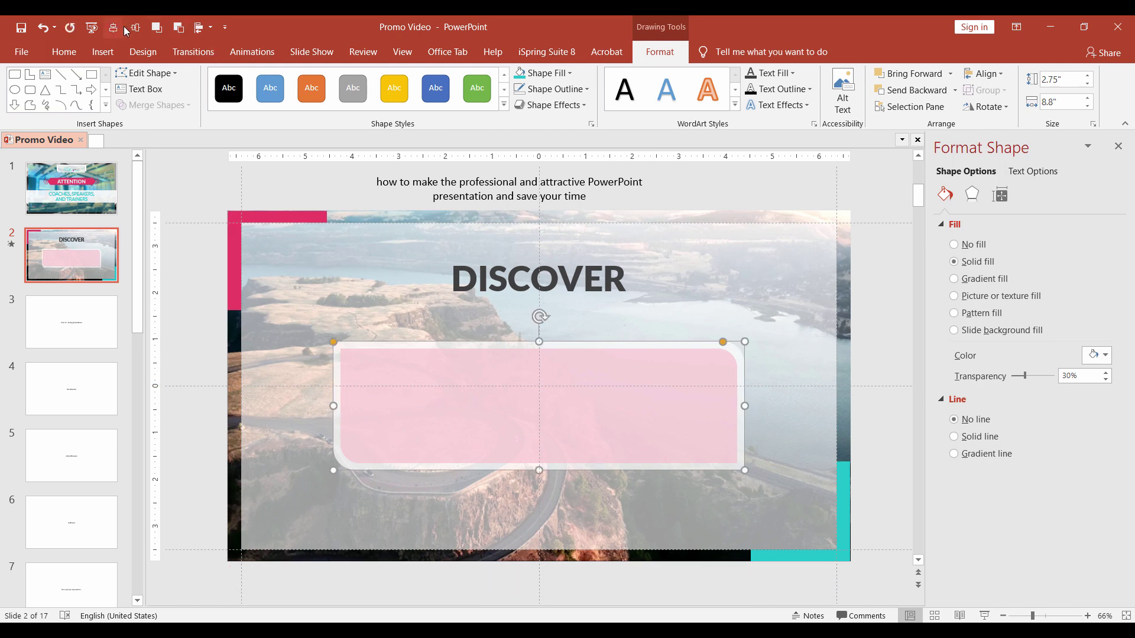
pyautogui.click(179, 30)
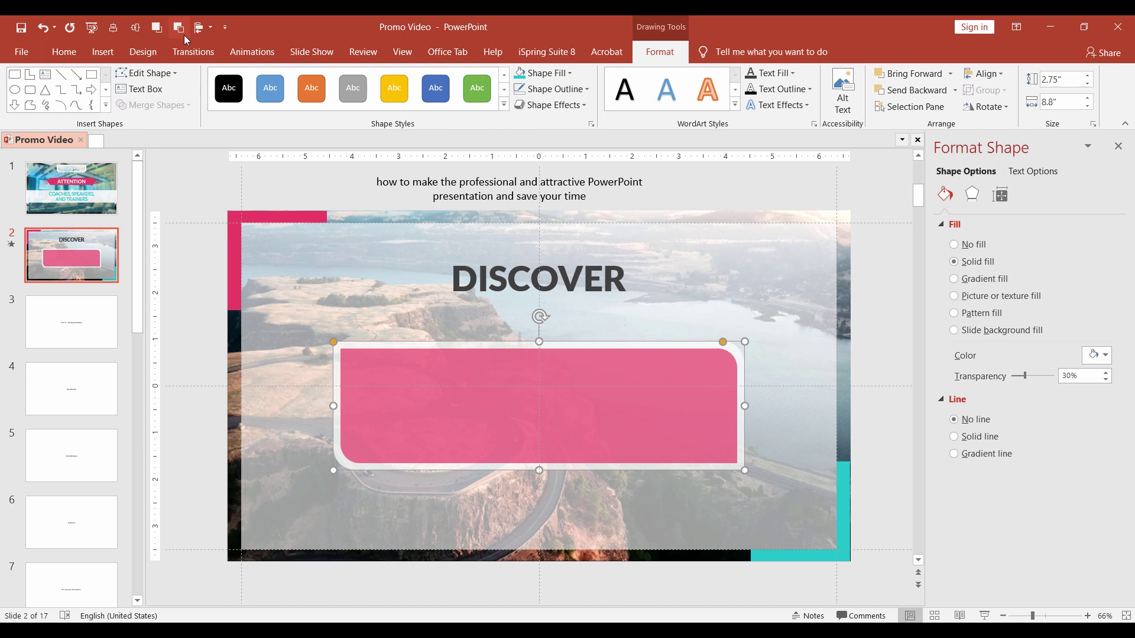
pyautogui.scroll(1, 396, 174)
# Move the subtitle text box down into the pink rounded shape.
pyautogui.click(403, 205)
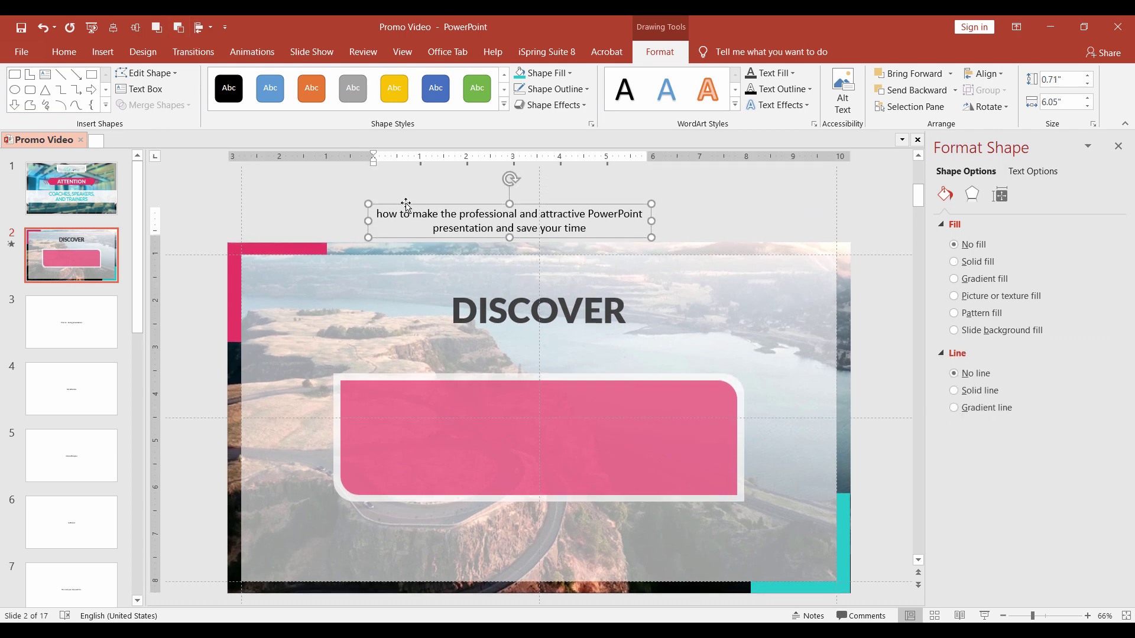
pyautogui.rightClick(405, 204)
pyautogui.click(453, 341)
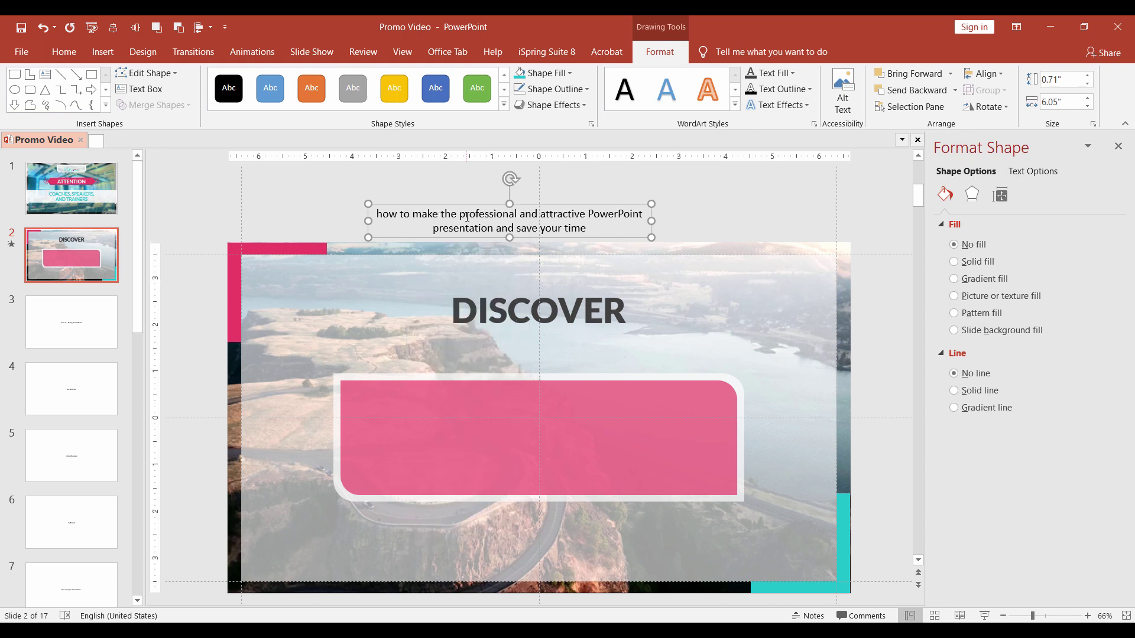
pyautogui.moveTo(464, 213); pyautogui.dragTo(497, 373)
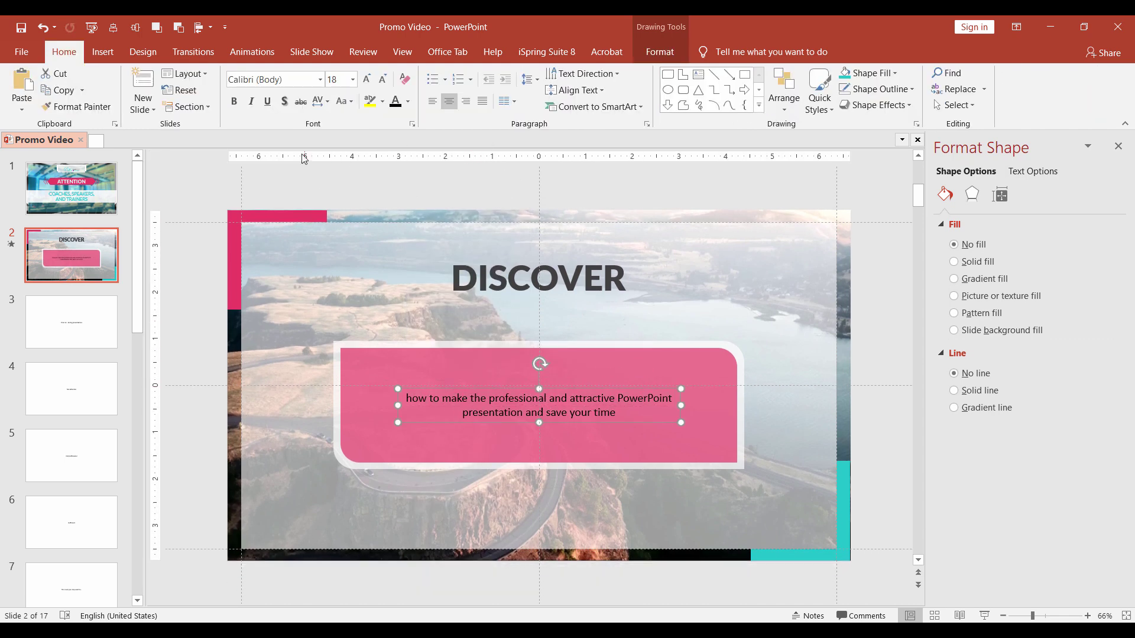
# Format the subtitle as white Lato at 36 points.
pyautogui.click(266, 80)
pyautogui.write('Lato')
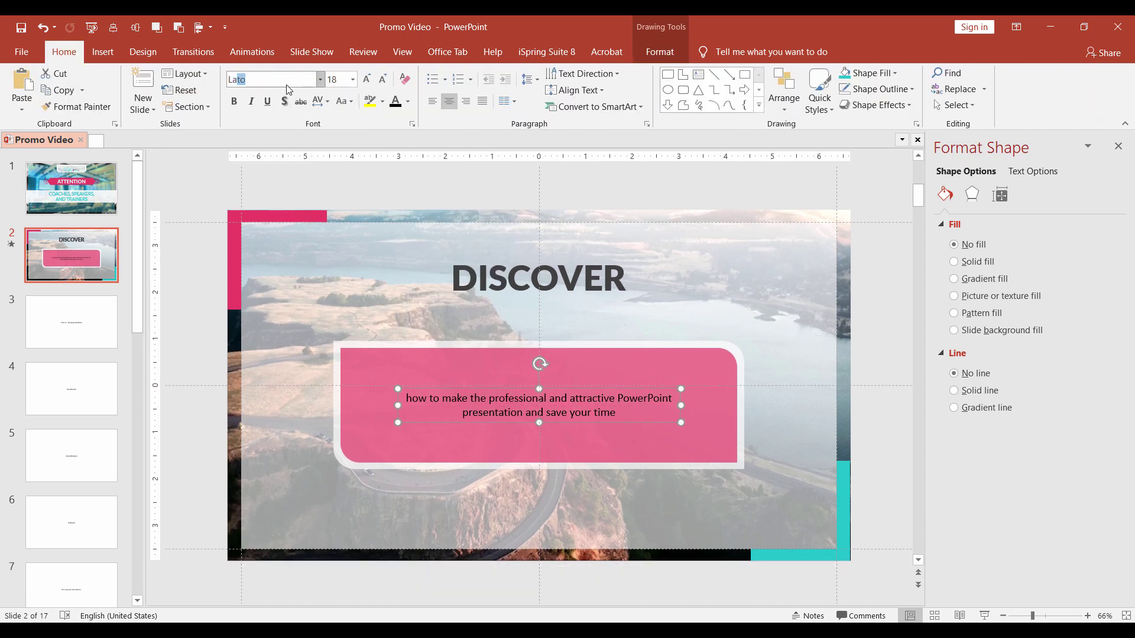
pyautogui.press('Return')
pyautogui.click(338, 80)
pyautogui.write('36')
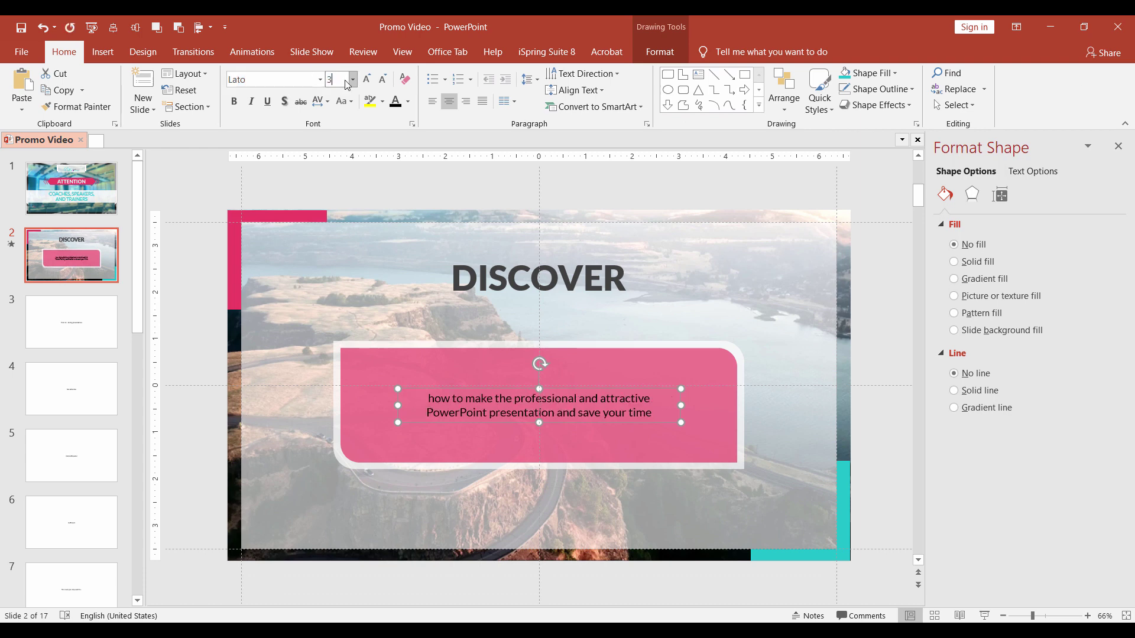
pyautogui.press('Return')
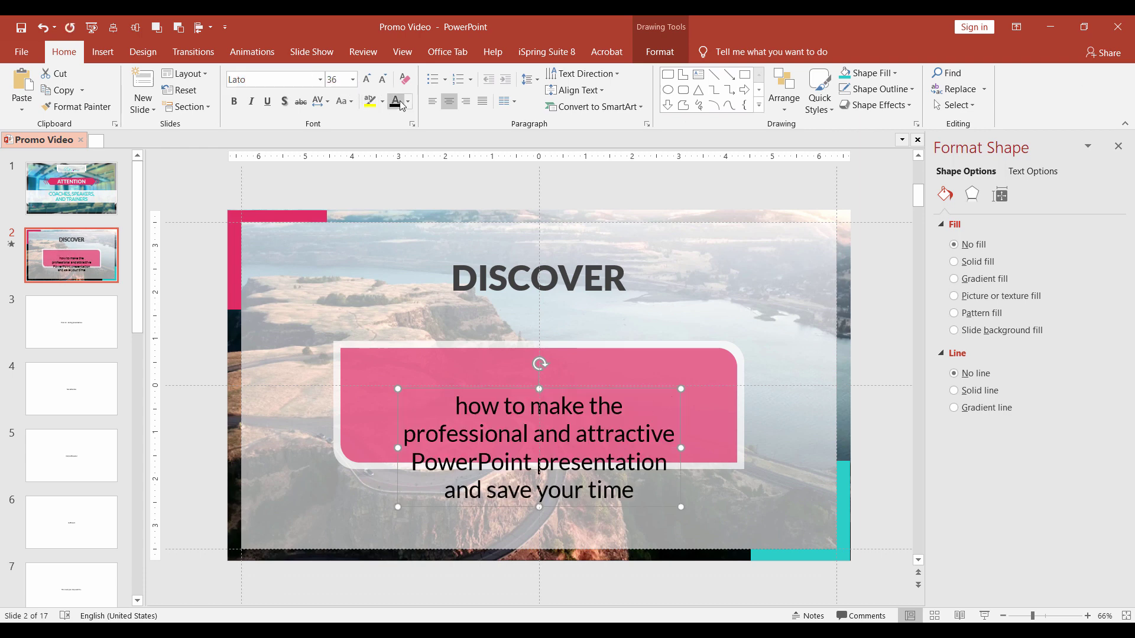
pyautogui.click(408, 105)
pyautogui.click(401, 129)
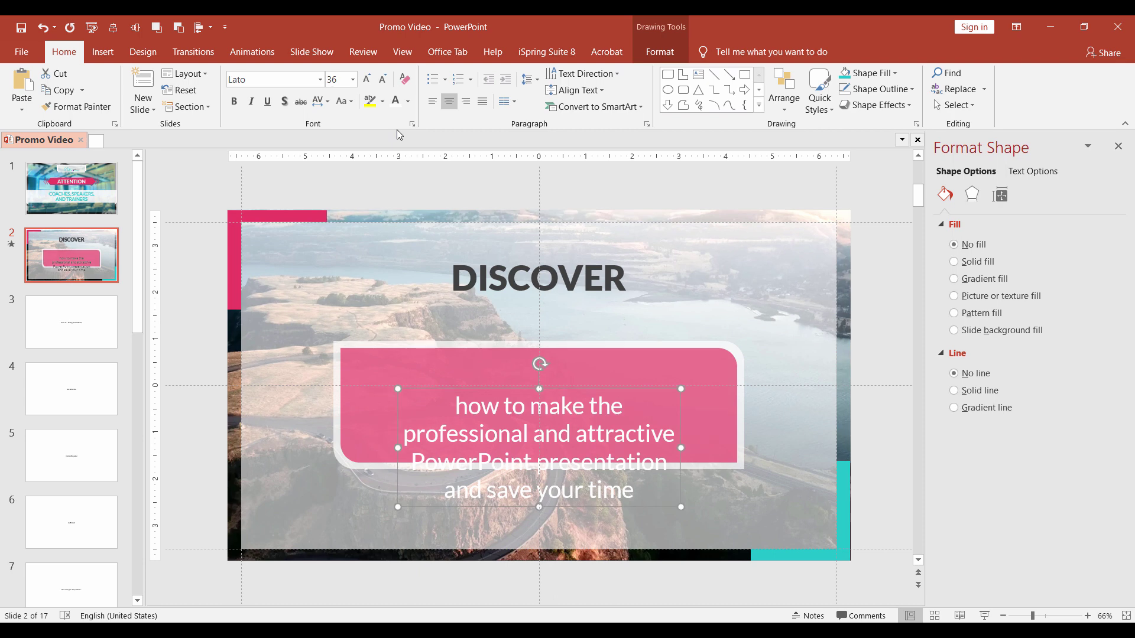
# Widen and centre the subtitle in the pink shape, then Capitalize Each Word.
pyautogui.moveTo(399, 448); pyautogui.dragTo(319, 448)
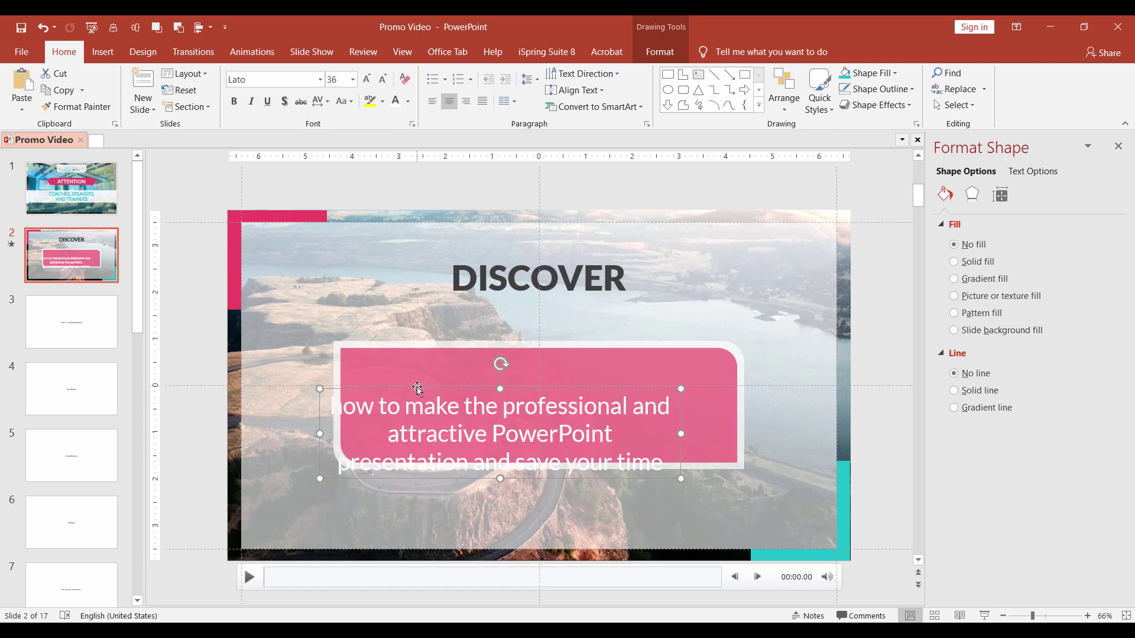
pyautogui.moveTo(412, 391); pyautogui.dragTo(451, 361)
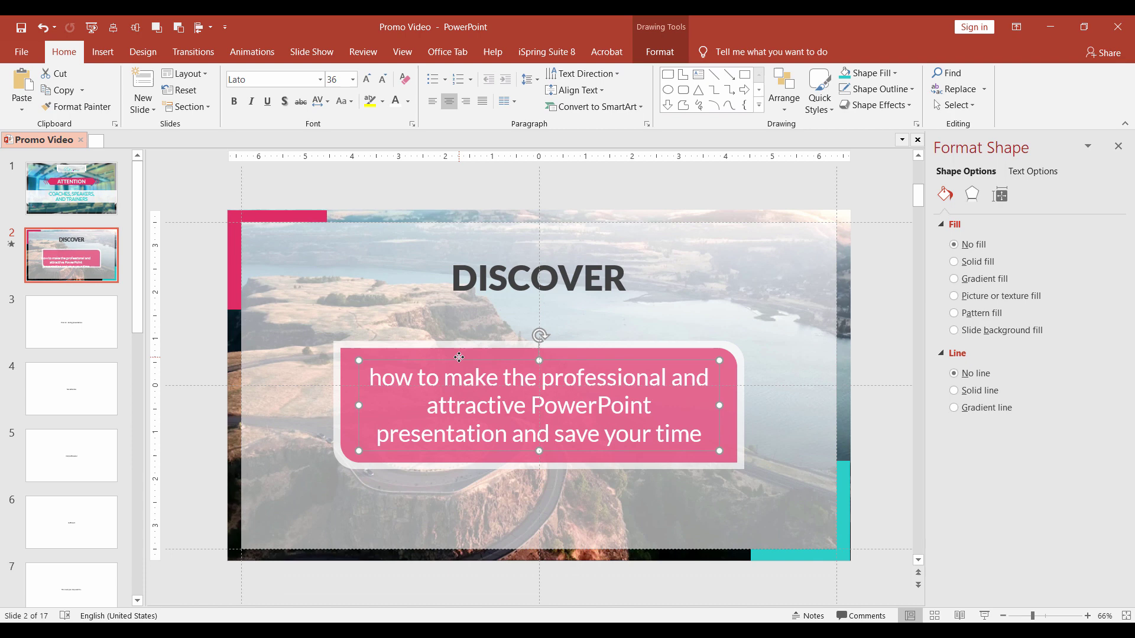
pyautogui.click(343, 101)
pyautogui.click(393, 169)
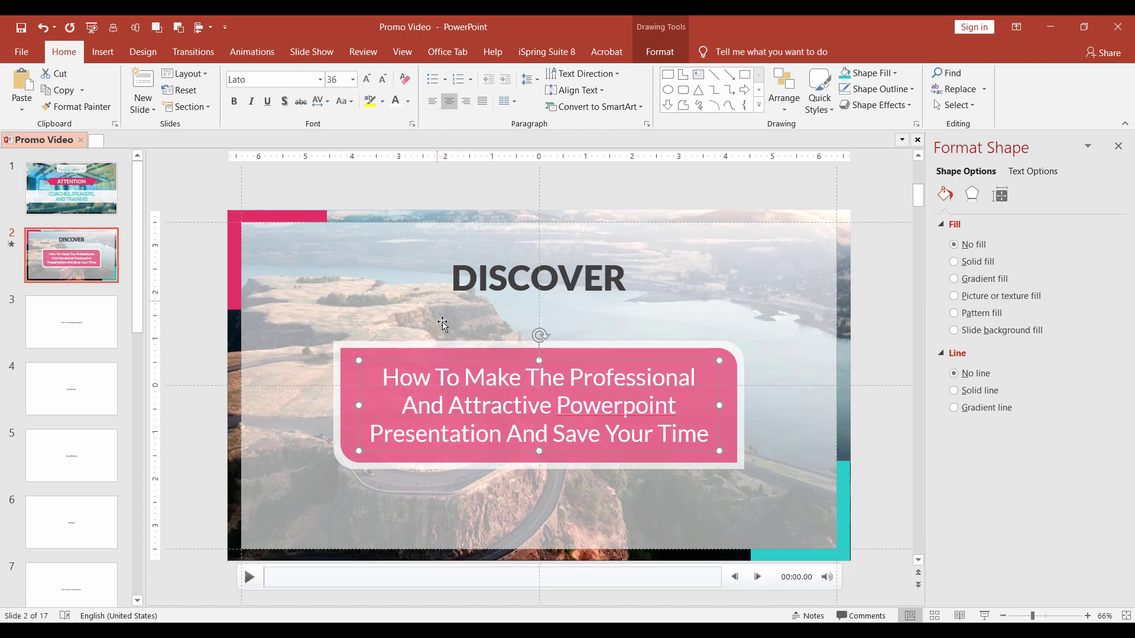
# Lowercase "to", "the" and both "and"s, and capitalize the P in PowerPoint.
pyautogui.click(440, 377)
pyautogui.write('t')
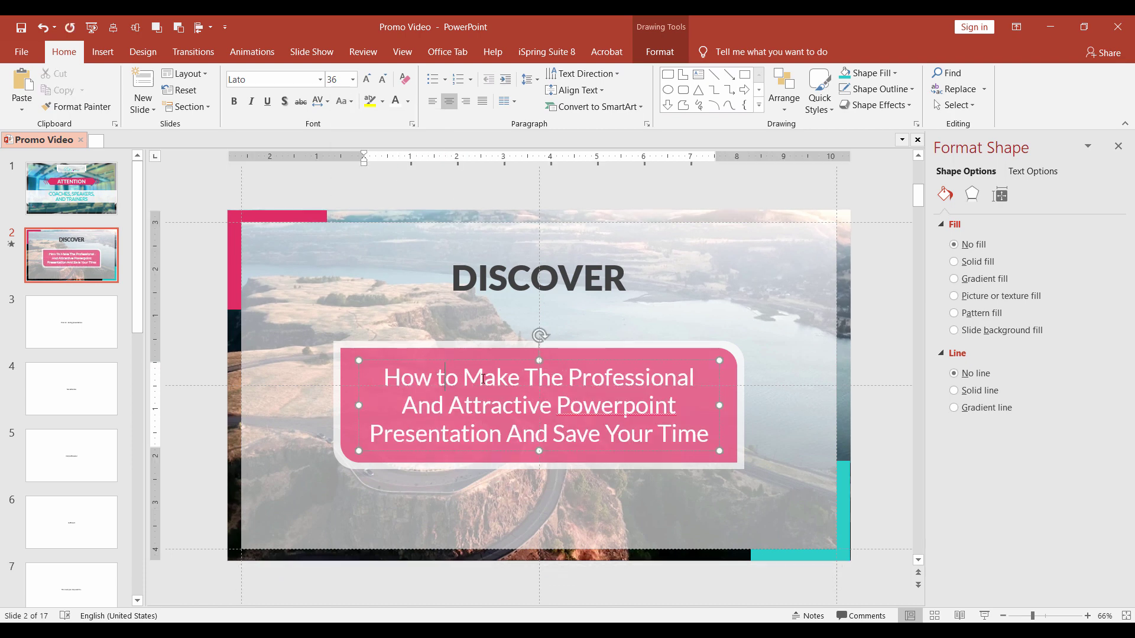
pyautogui.moveTo(526, 378); pyautogui.dragTo(539, 378)
pyautogui.write('t')
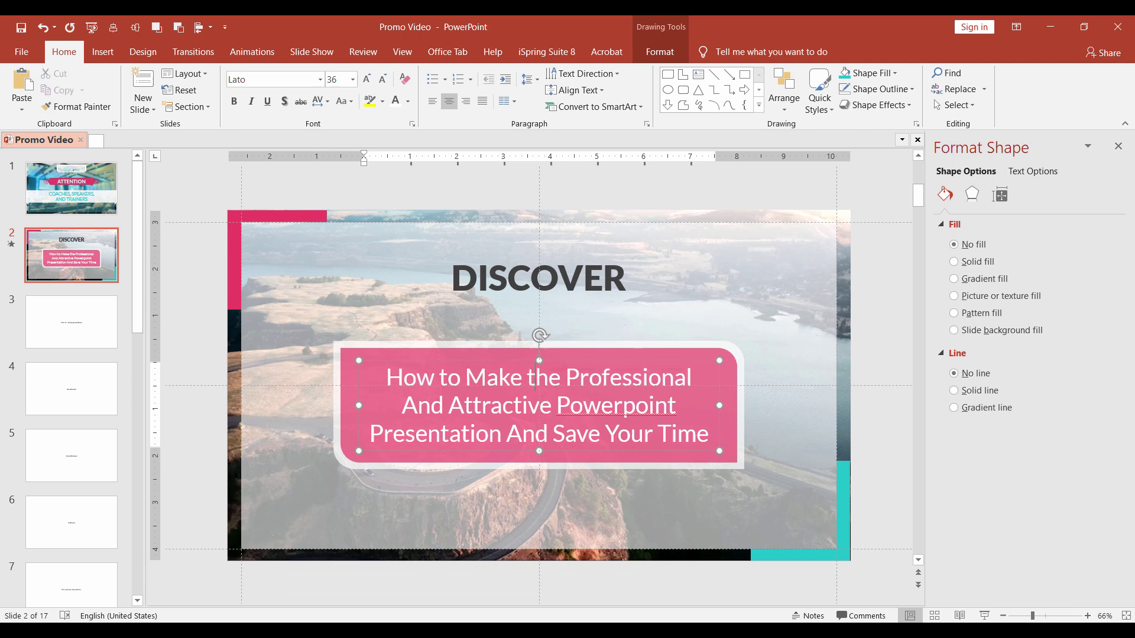
pyautogui.moveTo(630, 406); pyautogui.dragTo(640, 405)
pyautogui.write('P')
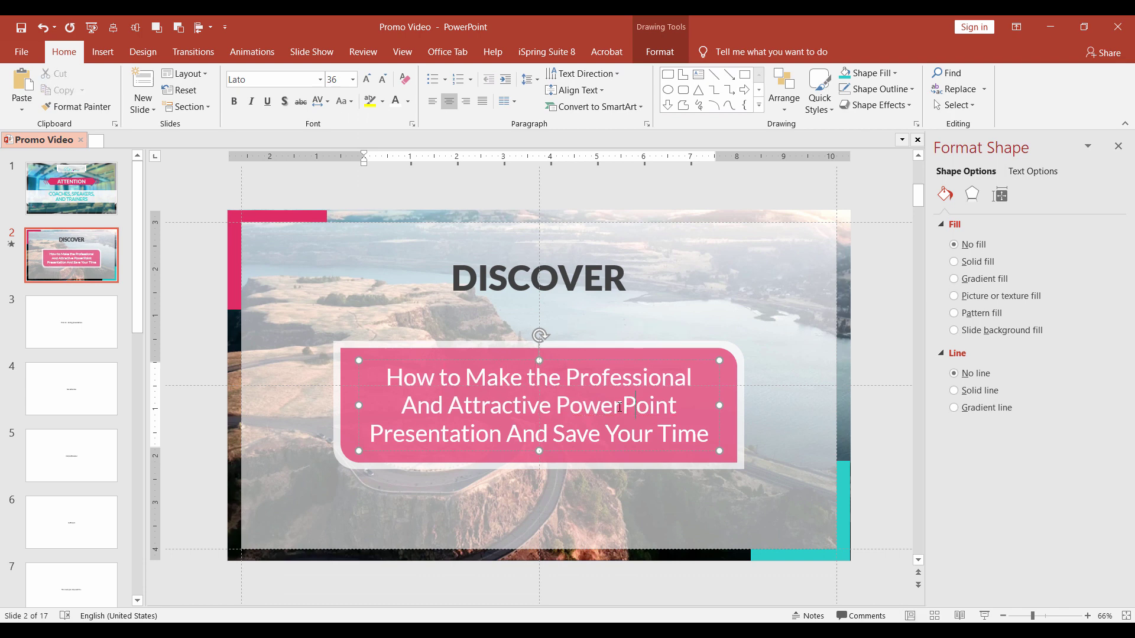
pyautogui.moveTo(403, 405); pyautogui.dragTo(416, 406)
pyautogui.write('a')
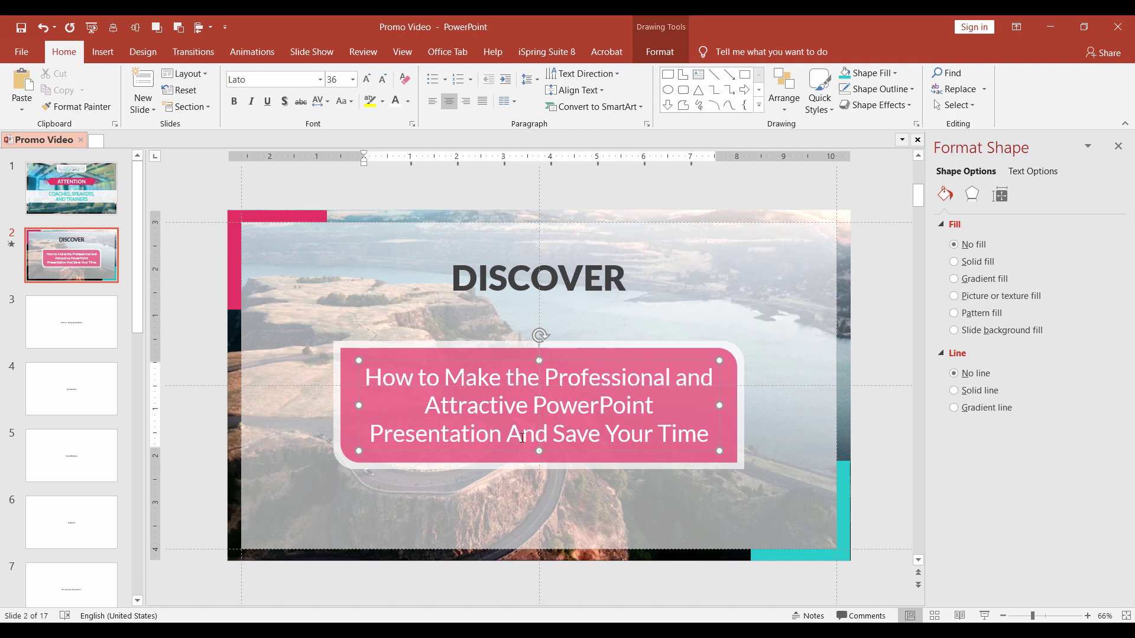
pyautogui.moveTo(514, 434); pyautogui.dragTo(526, 434)
pyautogui.write('a')
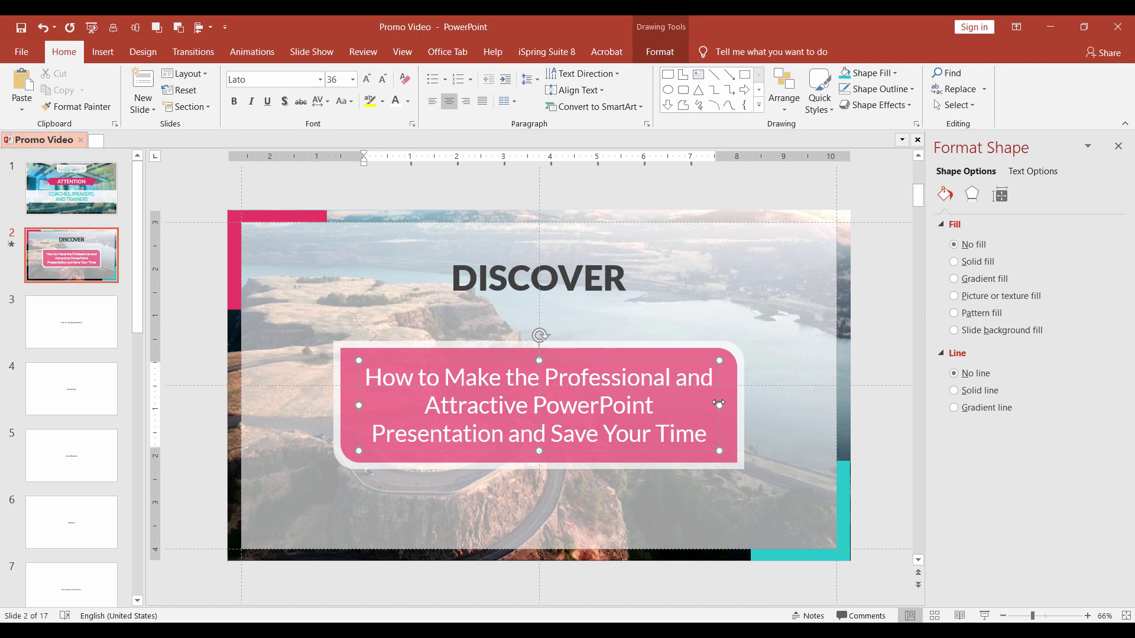
# Narrow the subtitle box so the lines rebreak, and make the text bold with a shadow.
pyautogui.moveTo(718, 404); pyautogui.dragTo(712, 404)
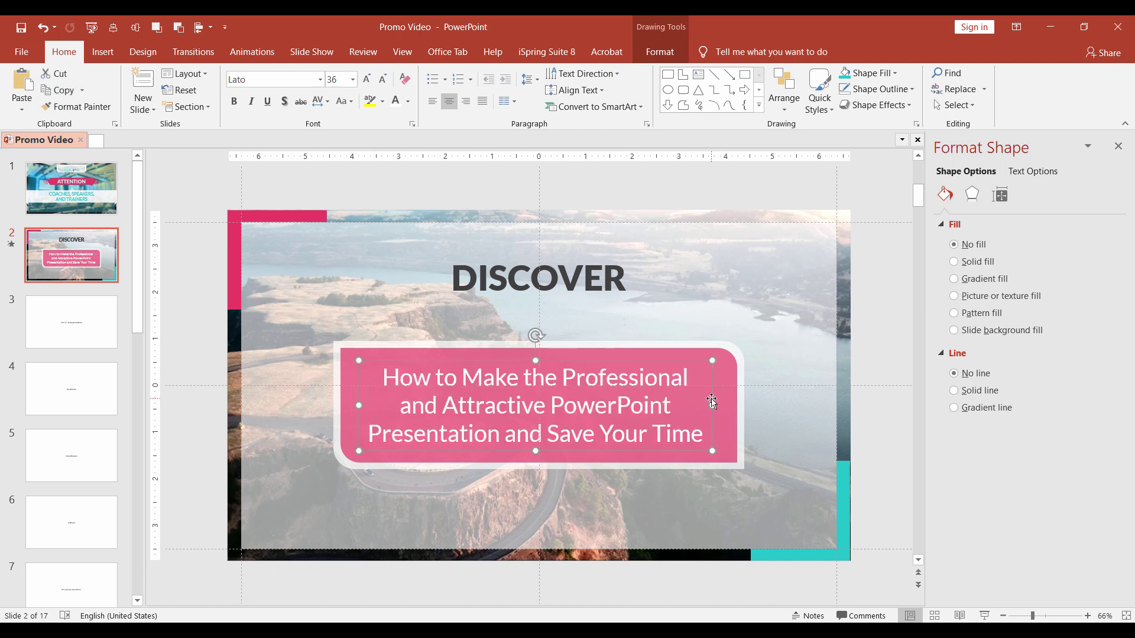
pyautogui.click(234, 101)
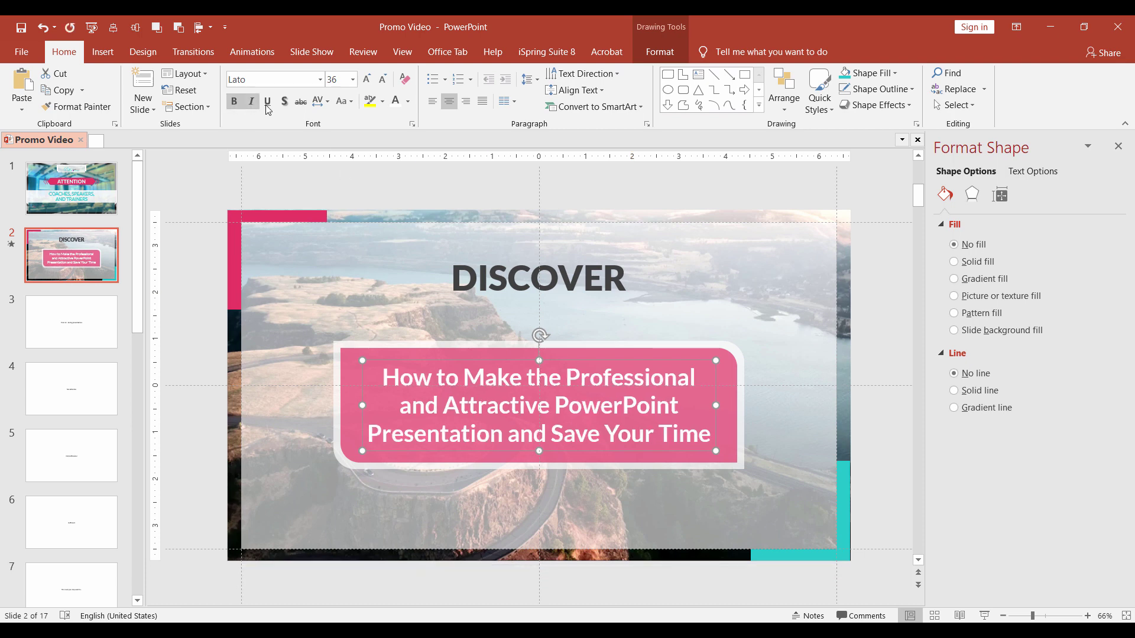
pyautogui.click(283, 101)
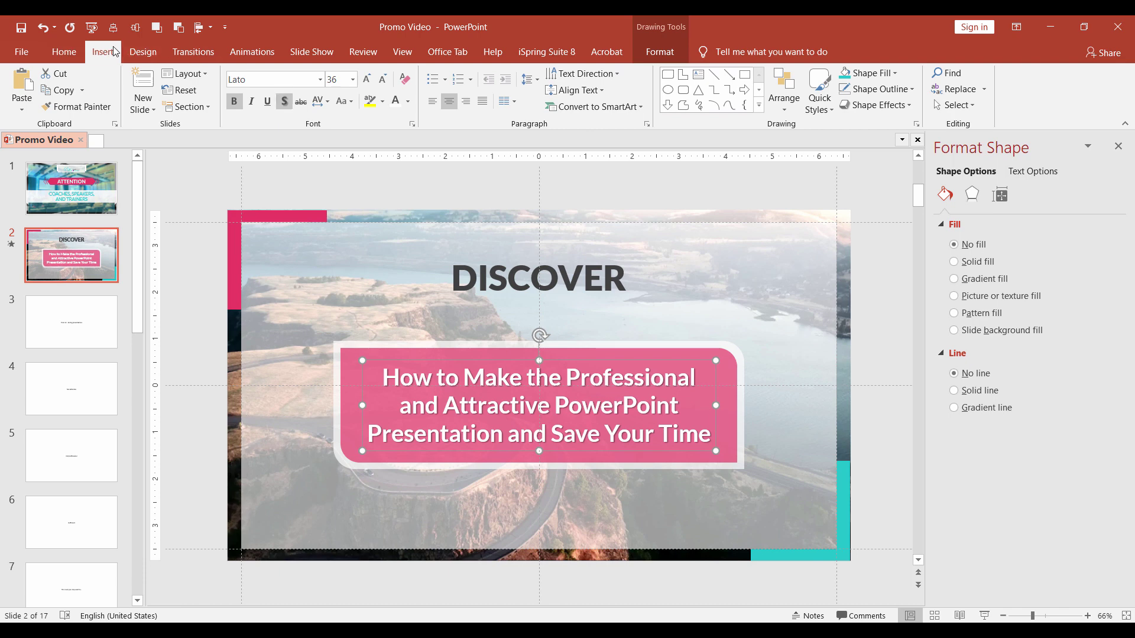
# Draw a Half Frame shape near the text box's upper-left corner.
pyautogui.click(104, 51)
pyautogui.click(278, 92)
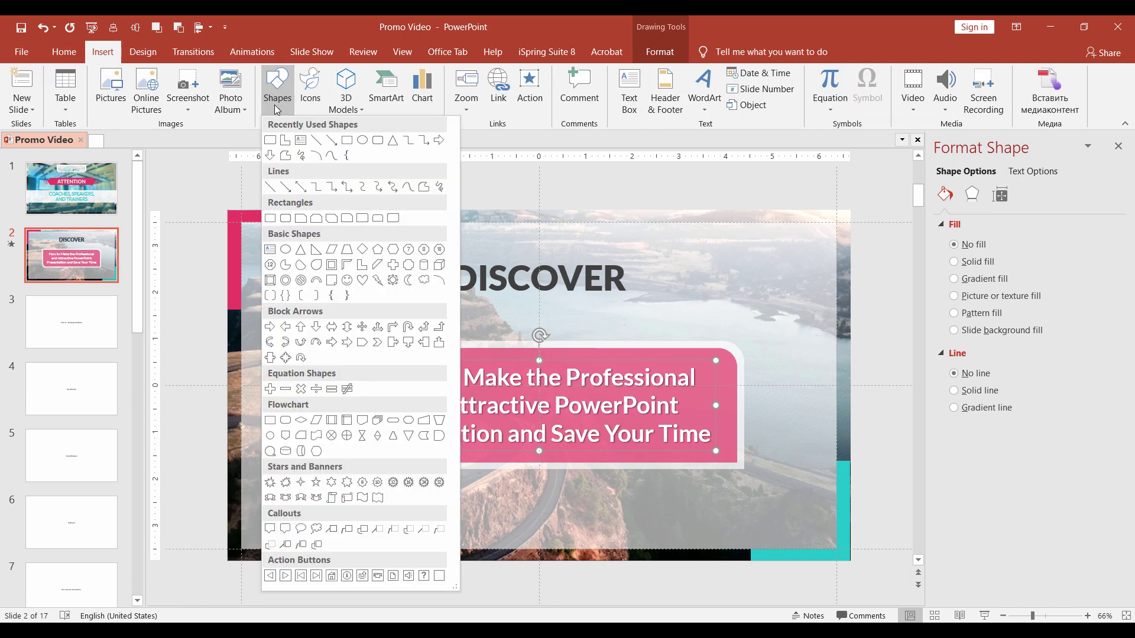
pyautogui.click(347, 268)
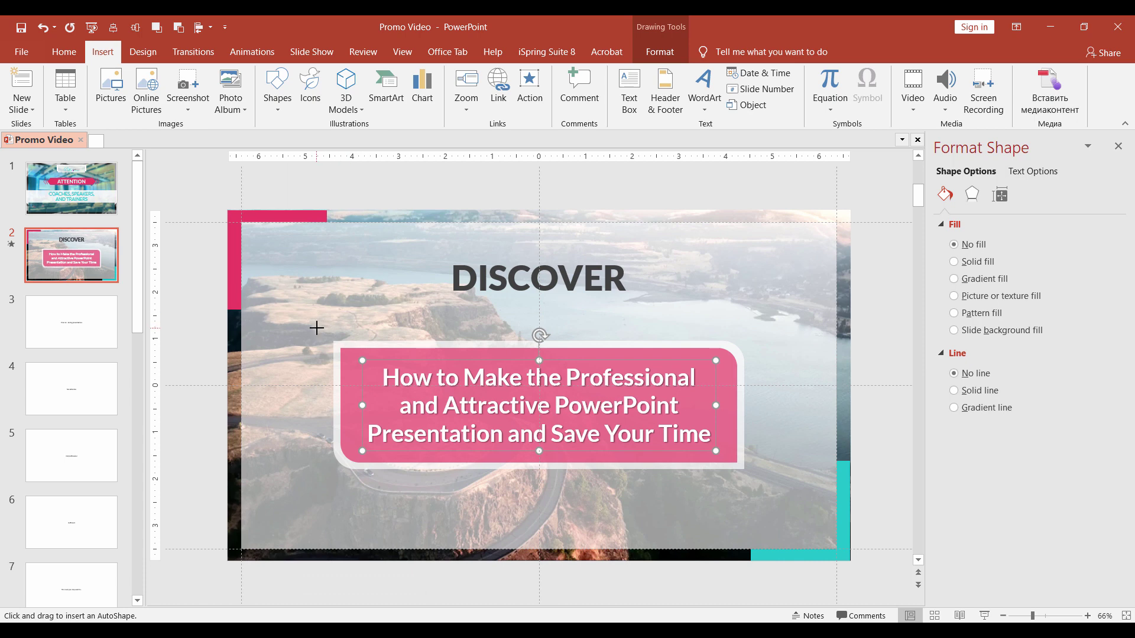
pyautogui.moveTo(319, 329); pyautogui.dragTo(425, 385)
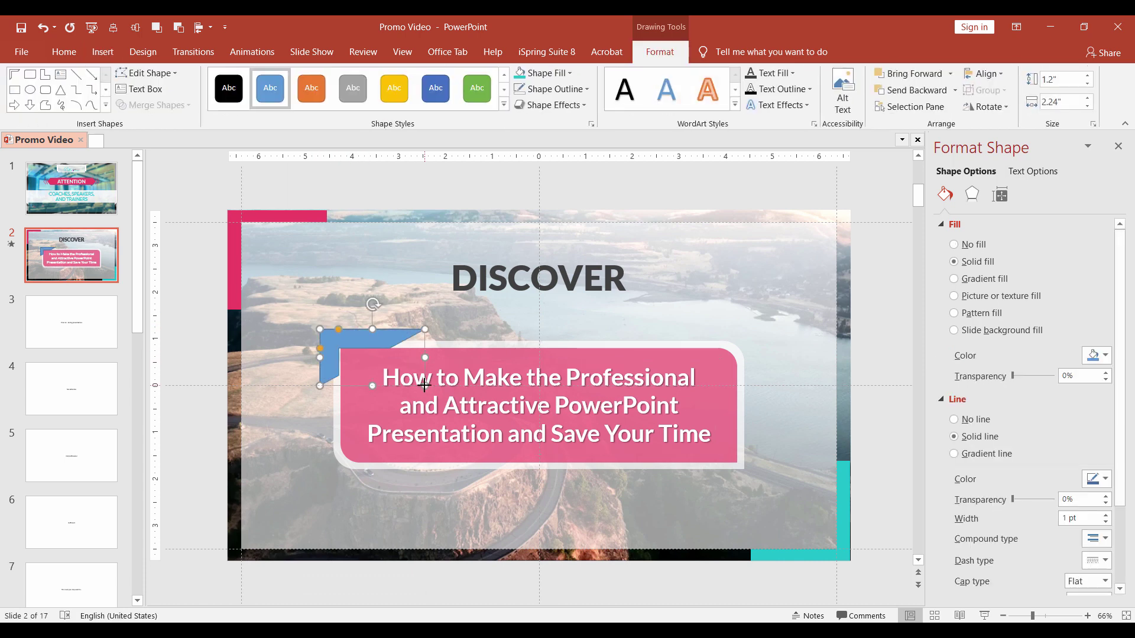
# Give the half-frame the recent pink fill, no outline, and thinner arms.
pyautogui.click(1104, 356)
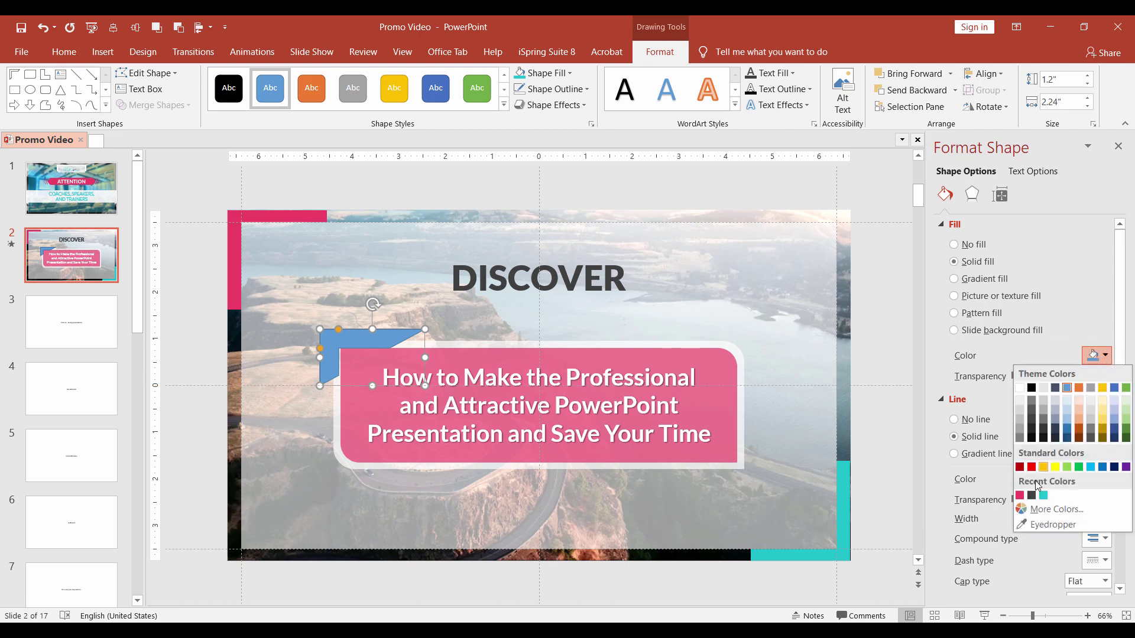
pyautogui.click(1021, 496)
pyautogui.click(976, 419)
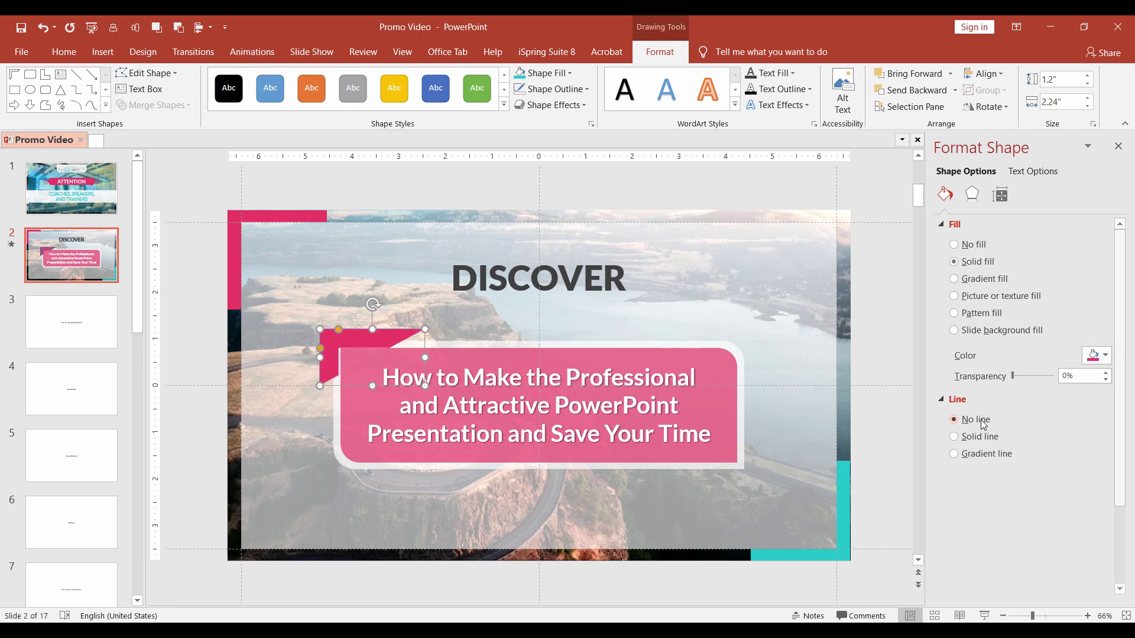
pyautogui.moveTo(1034, 615); pyautogui.dragTo(1051, 615)
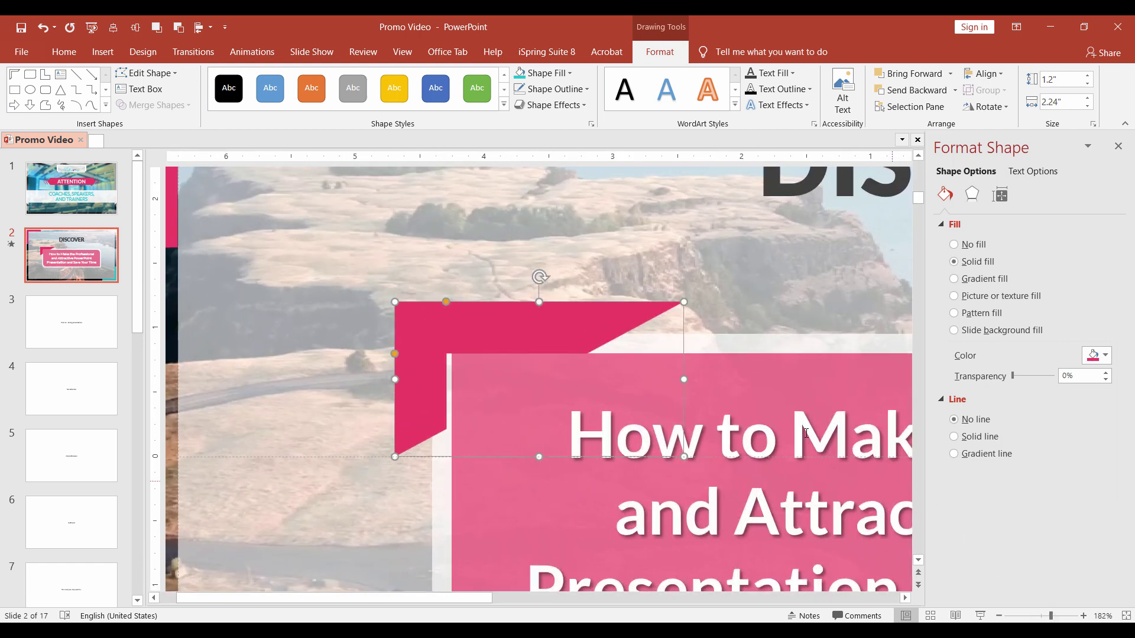
pyautogui.moveTo(448, 303); pyautogui.dragTo(408, 304)
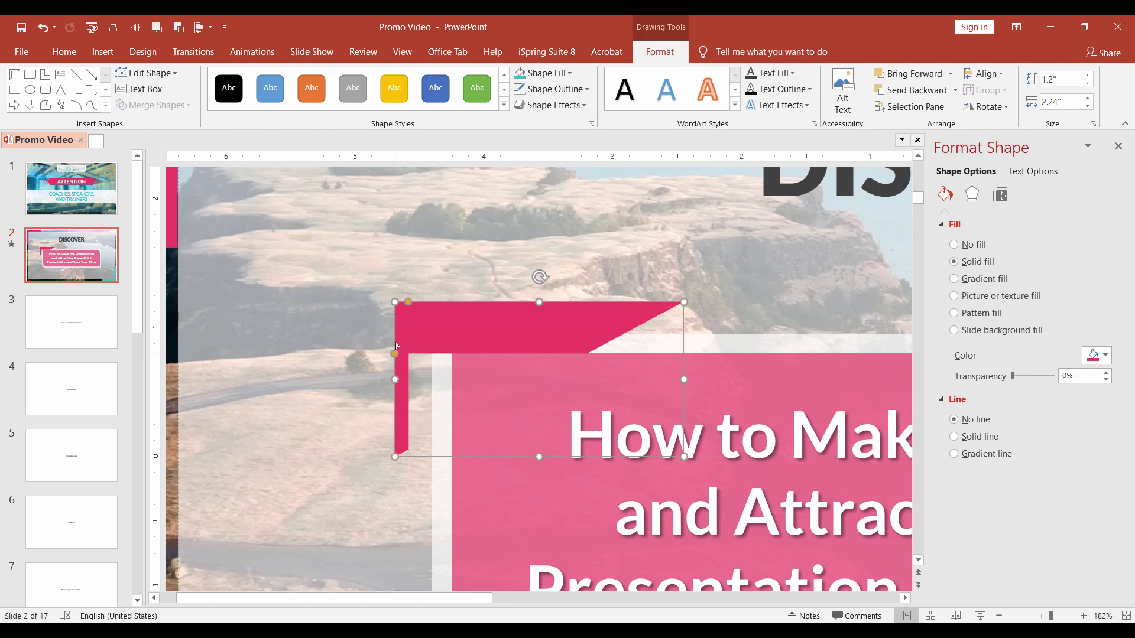
pyautogui.moveTo(395, 353); pyautogui.dragTo(403, 304)
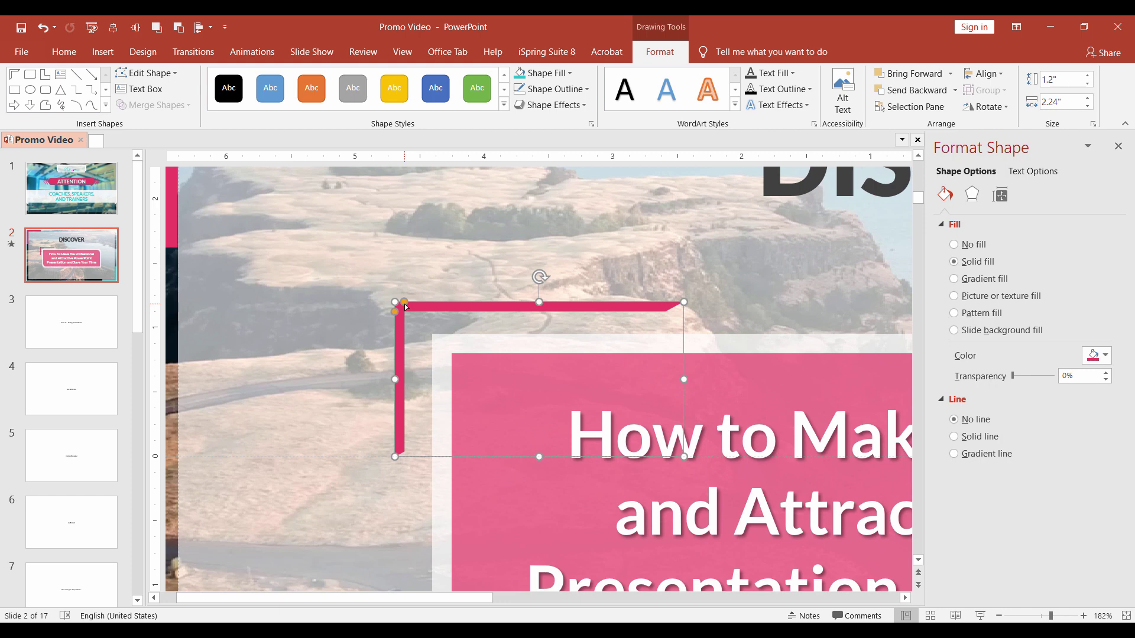
# Size the half-frame 1.13" × 2.21", nudge it into the corner, and duplicate it.
pyautogui.click(1055, 80)
pyautogui.write('1.')
pyautogui.press('Return')
pyautogui.click(1050, 103)
pyautogui.write('2.2')
pyautogui.write('13')
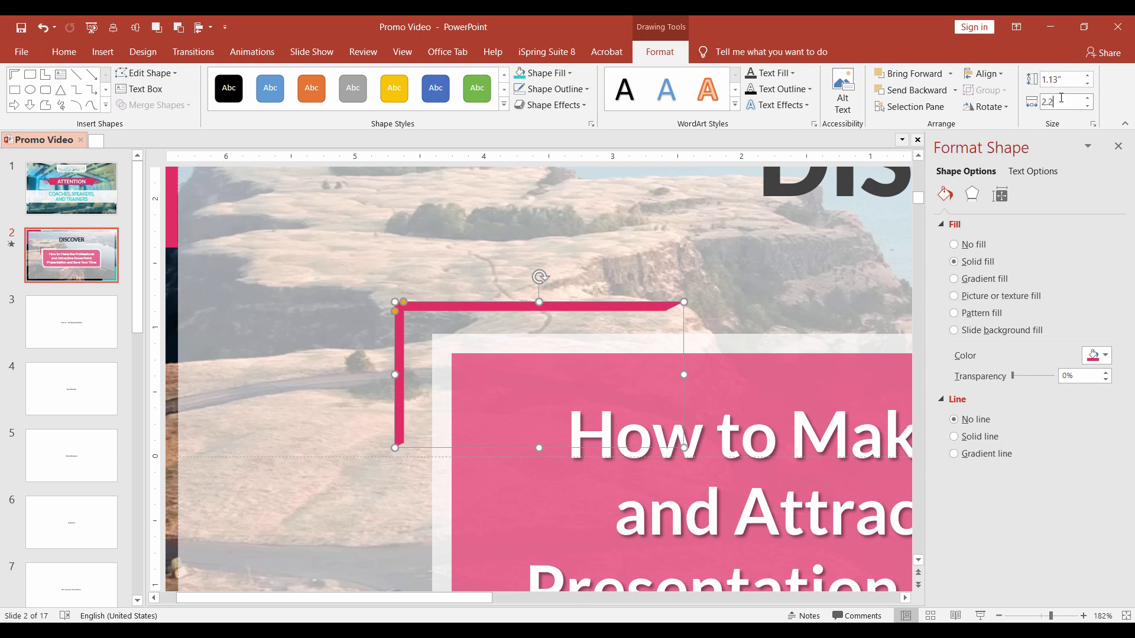
pyautogui.press('Return')
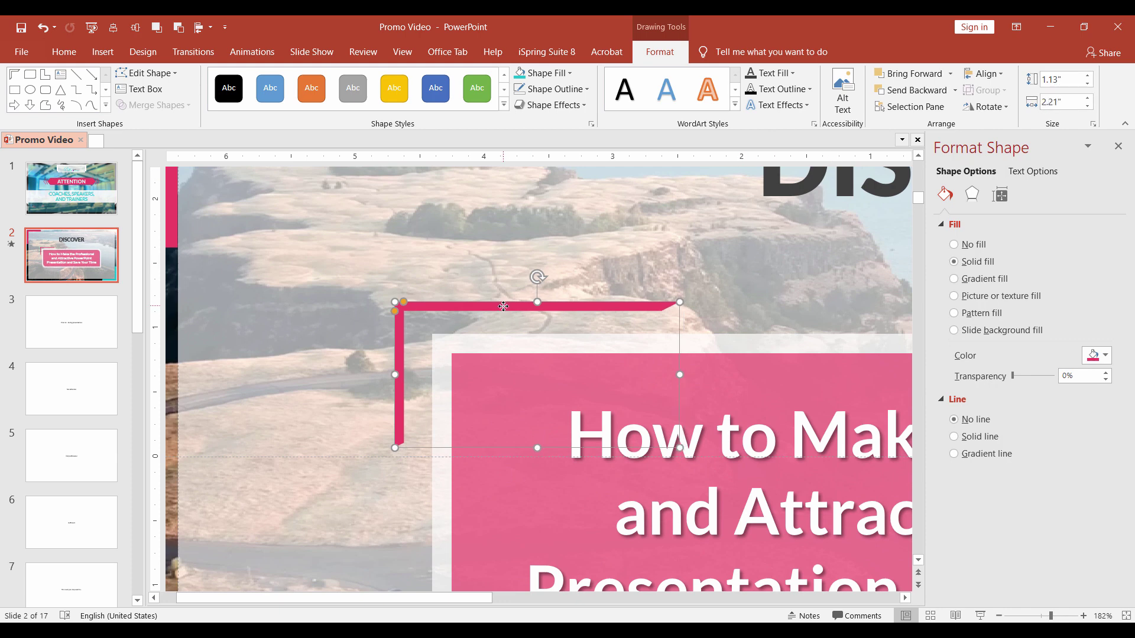
pyautogui.moveTo(504, 307); pyautogui.dragTo(517, 313)
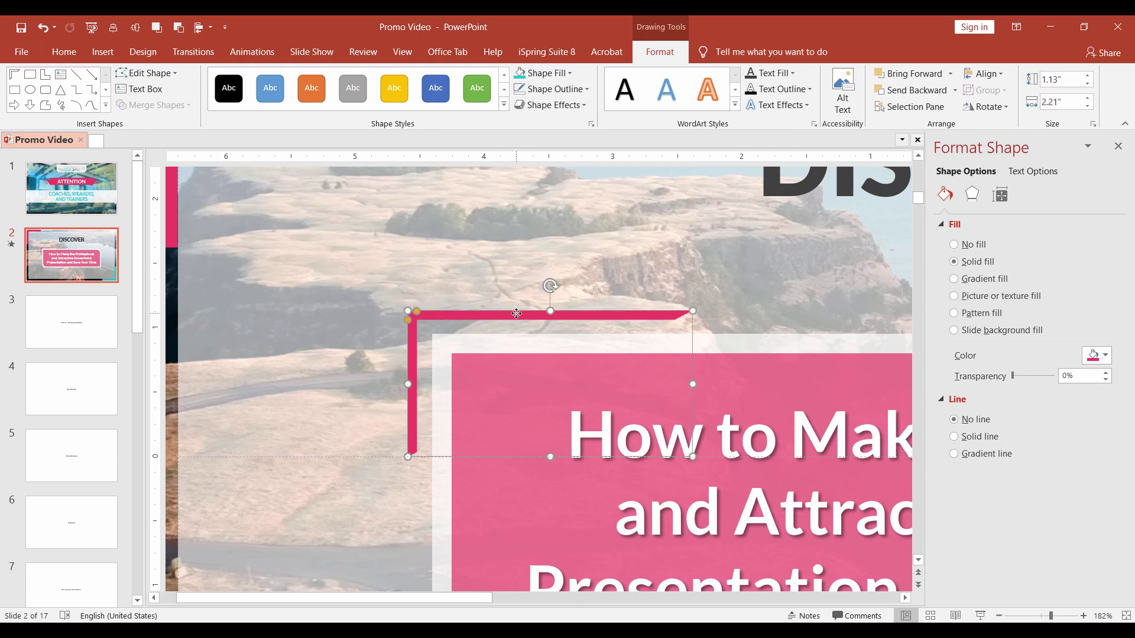
pyautogui.hotkey('ctrl', 'd')
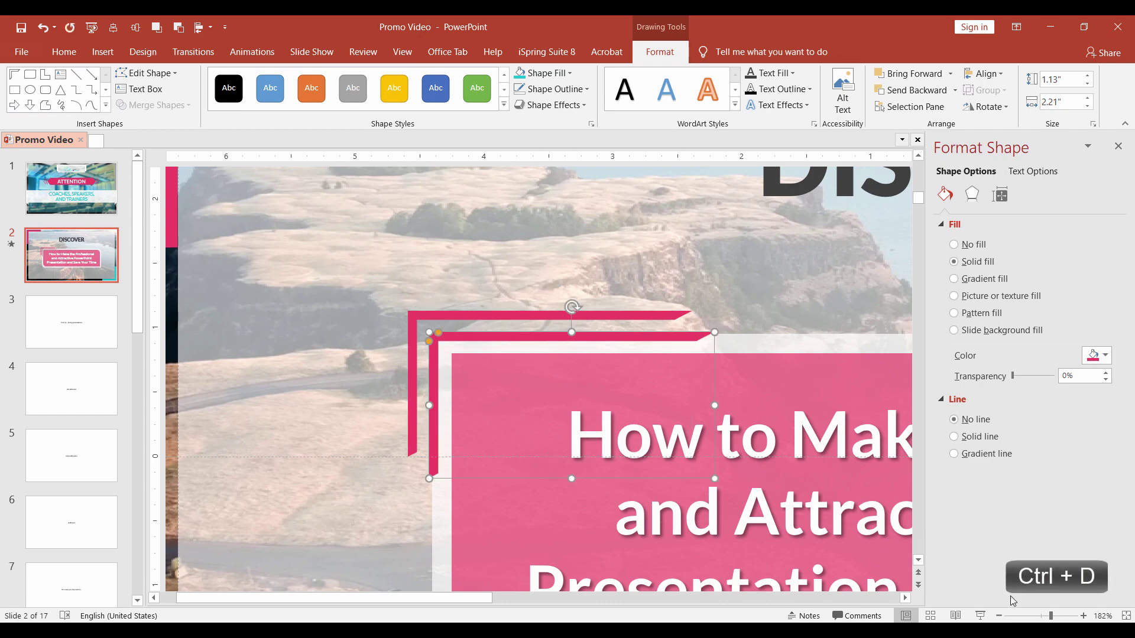
# Rotate the copied half-frame 180°, colour it teal, and move it to the box's lower-right corner.
pyautogui.click(1030, 618)
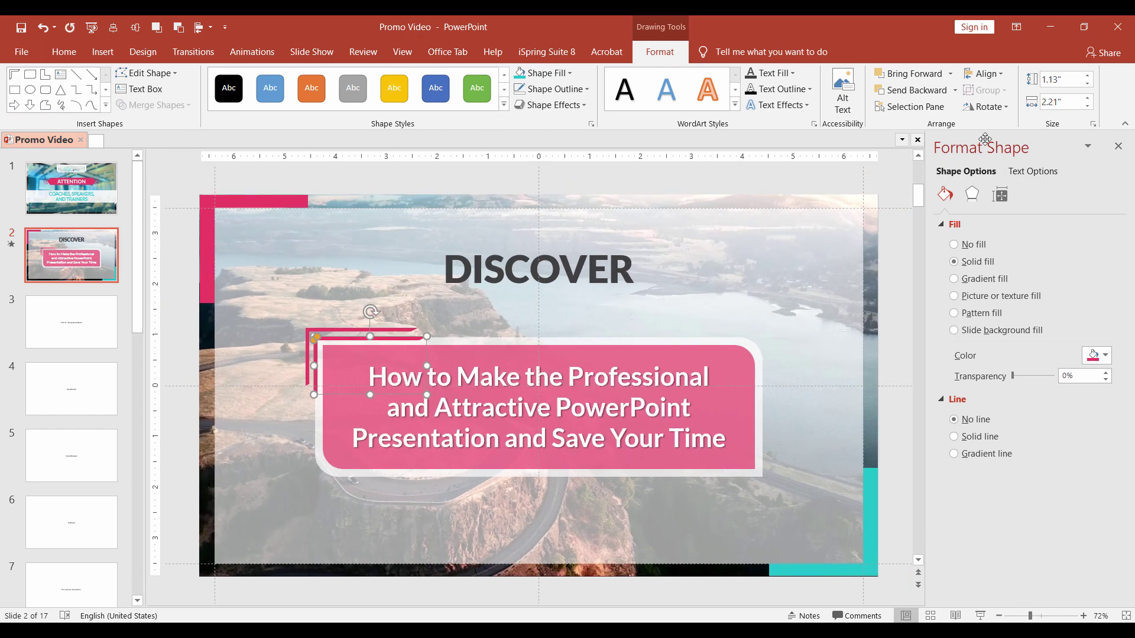
pyautogui.click(987, 107)
pyautogui.click(1029, 193)
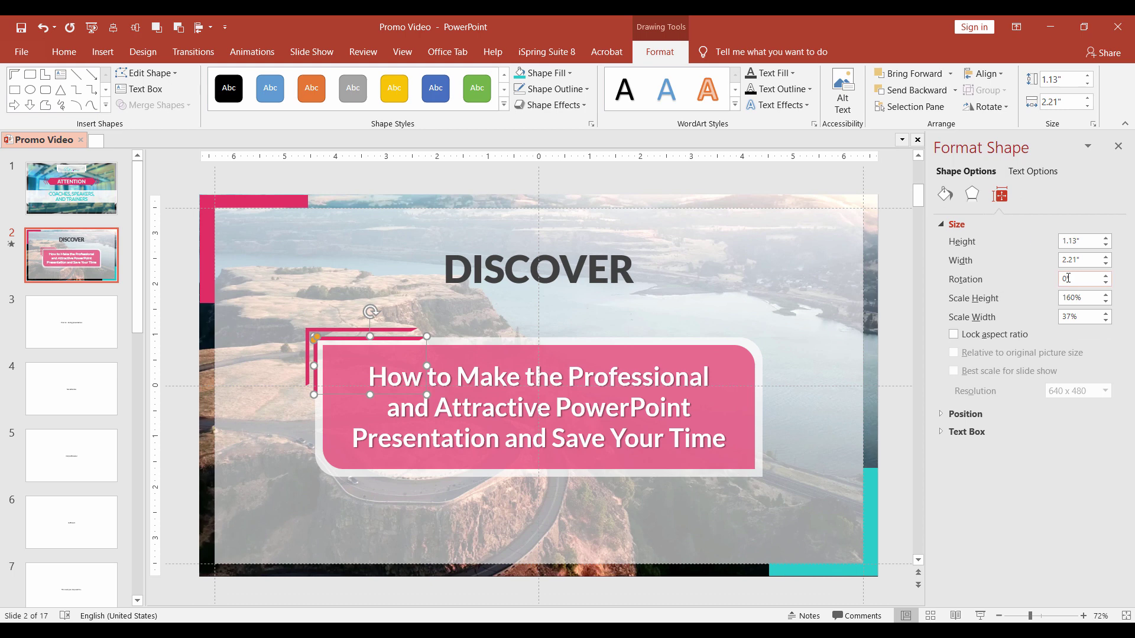
pyautogui.click(1074, 279)
pyautogui.click(946, 194)
pyautogui.click(1097, 355)
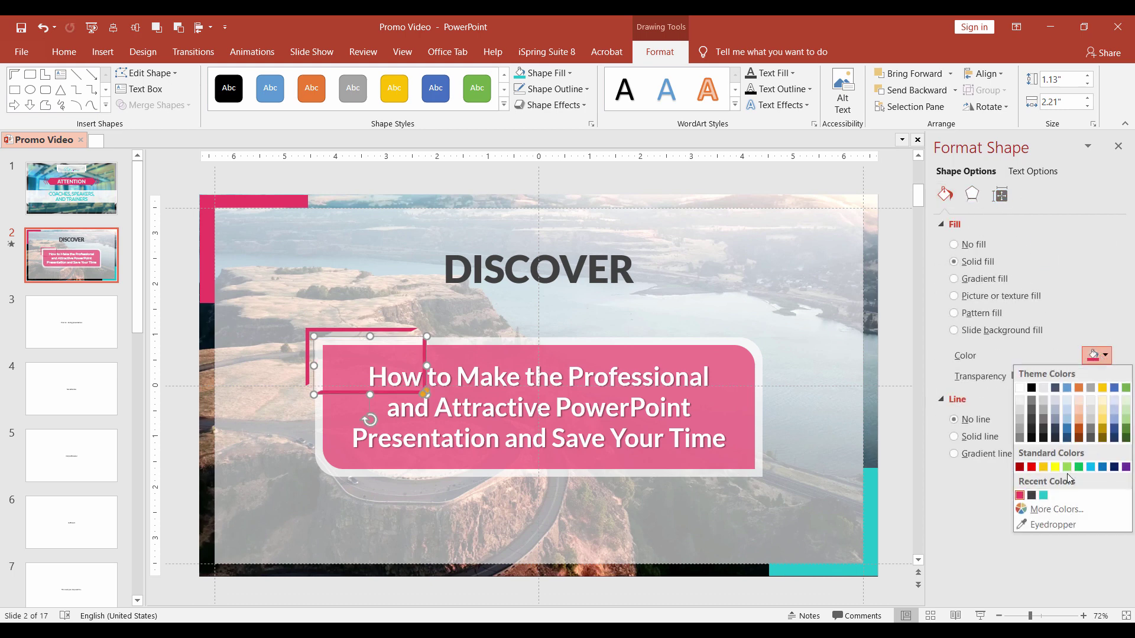
pyautogui.click(1043, 496)
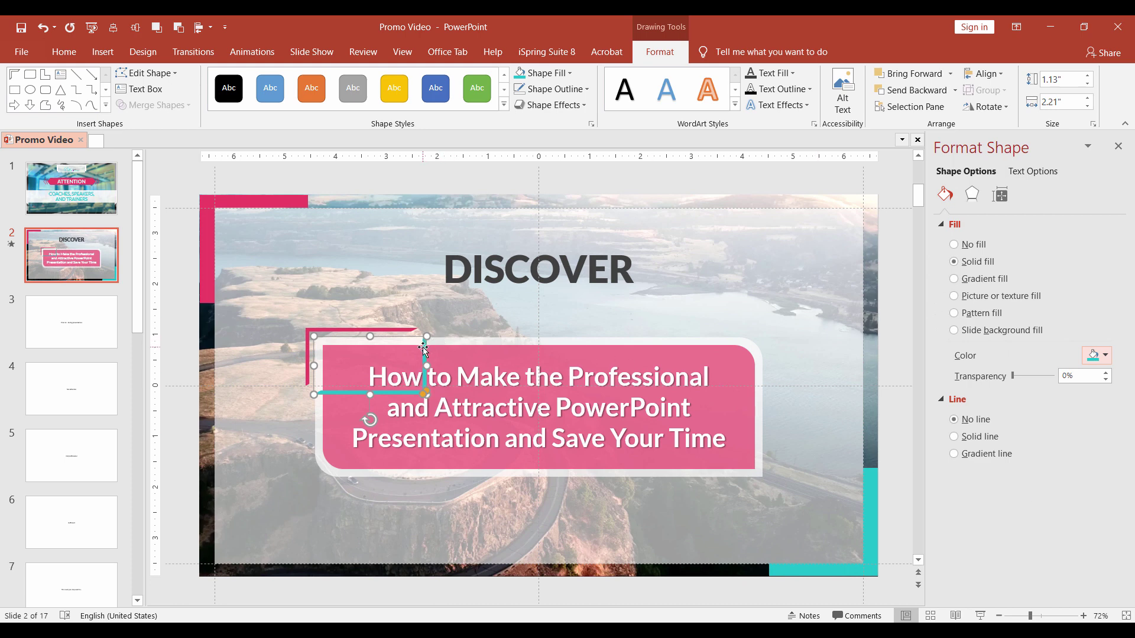
pyautogui.moveTo(424, 349); pyautogui.dragTo(770, 437)
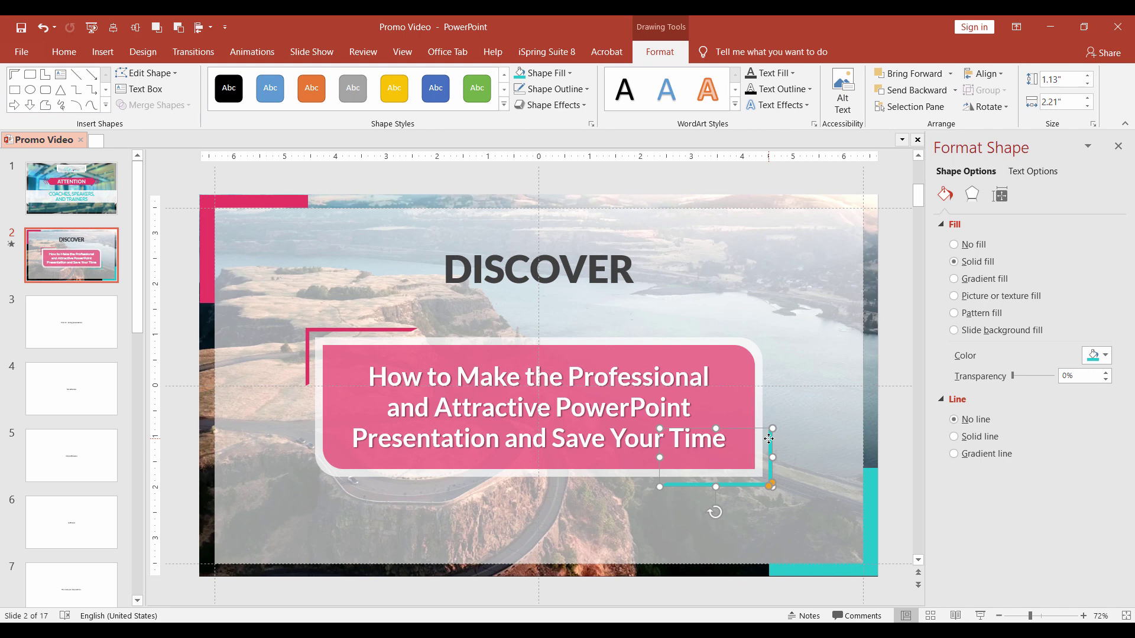
# Group the pink and teal half-frames, then undo to keep them separate.
pyautogui.keyDown('shift'); pyautogui.click(307, 334); pyautogui.keyUp('shift')
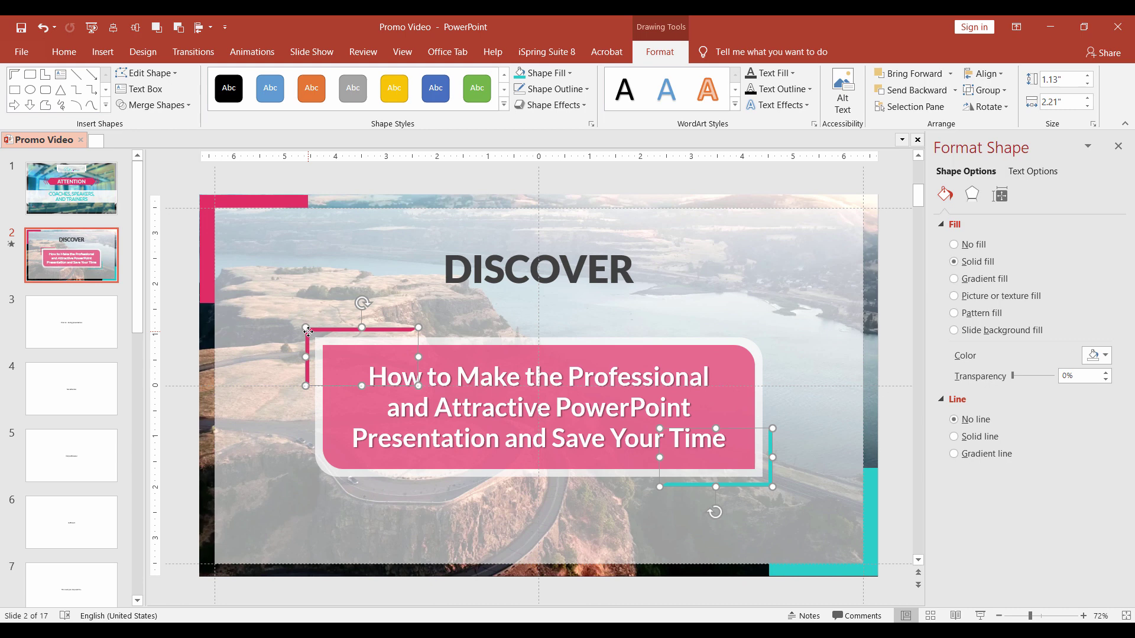
pyautogui.hotkey('ctrl', 'g')
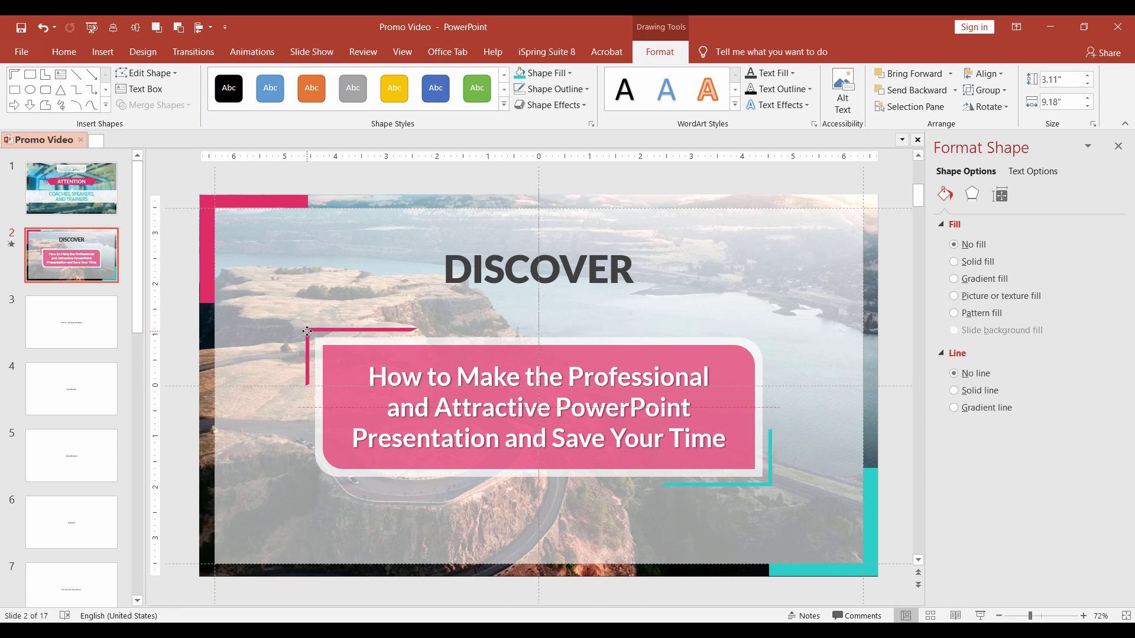
pyautogui.hotkey('ctrl', 'g')
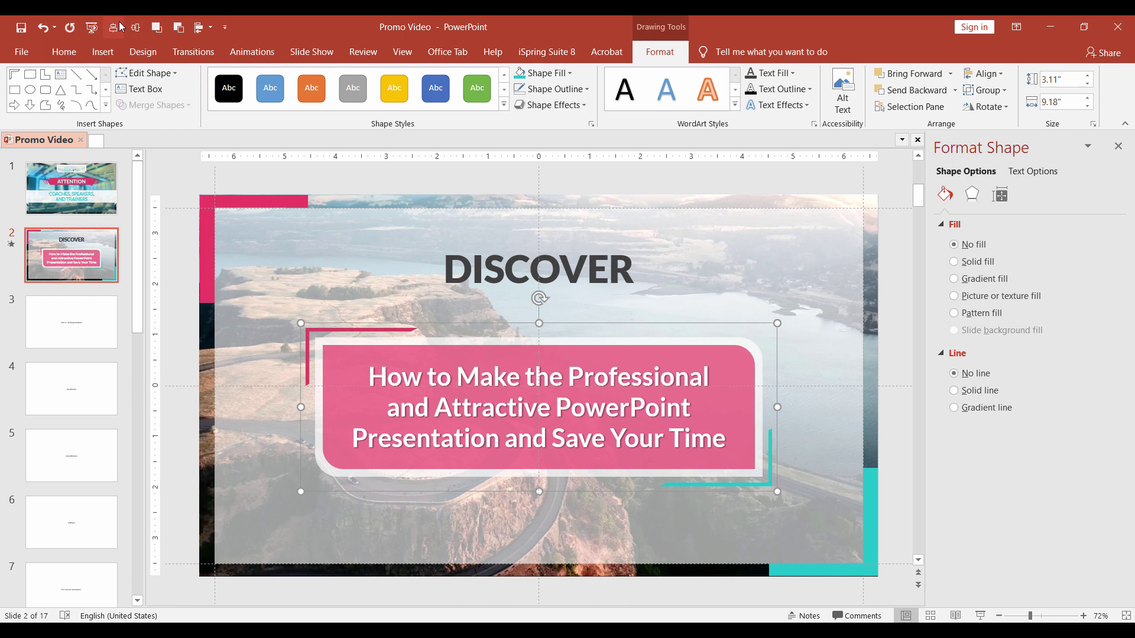
pyautogui.hotkey('ctrl', 'z')
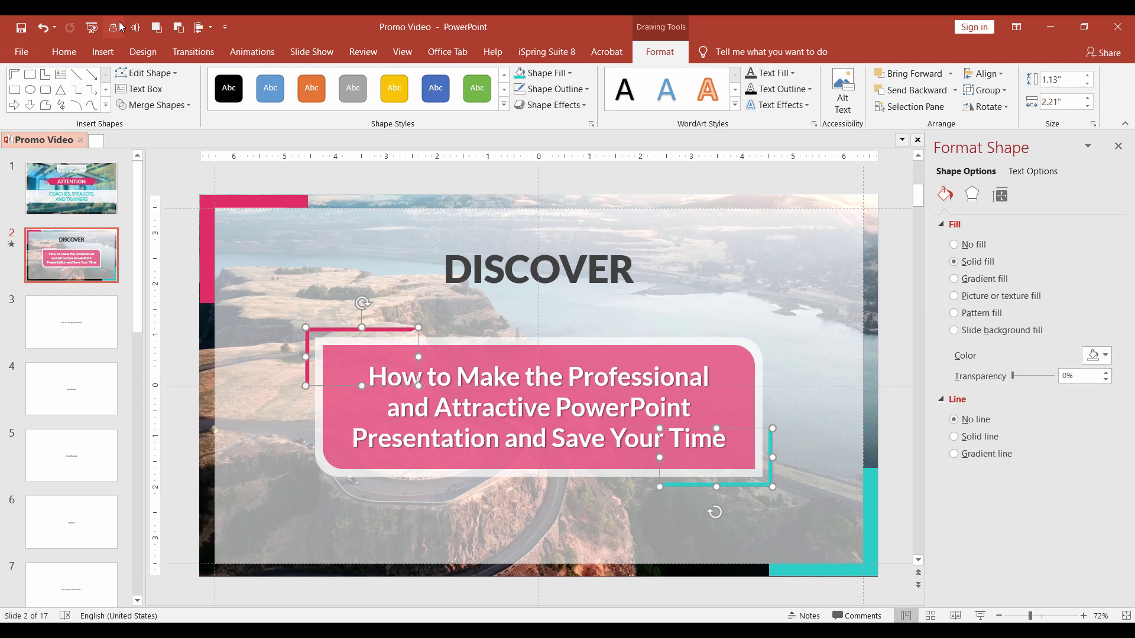
# Set the DISCOVER heading's font size to 66 points.
pyautogui.click(454, 262)
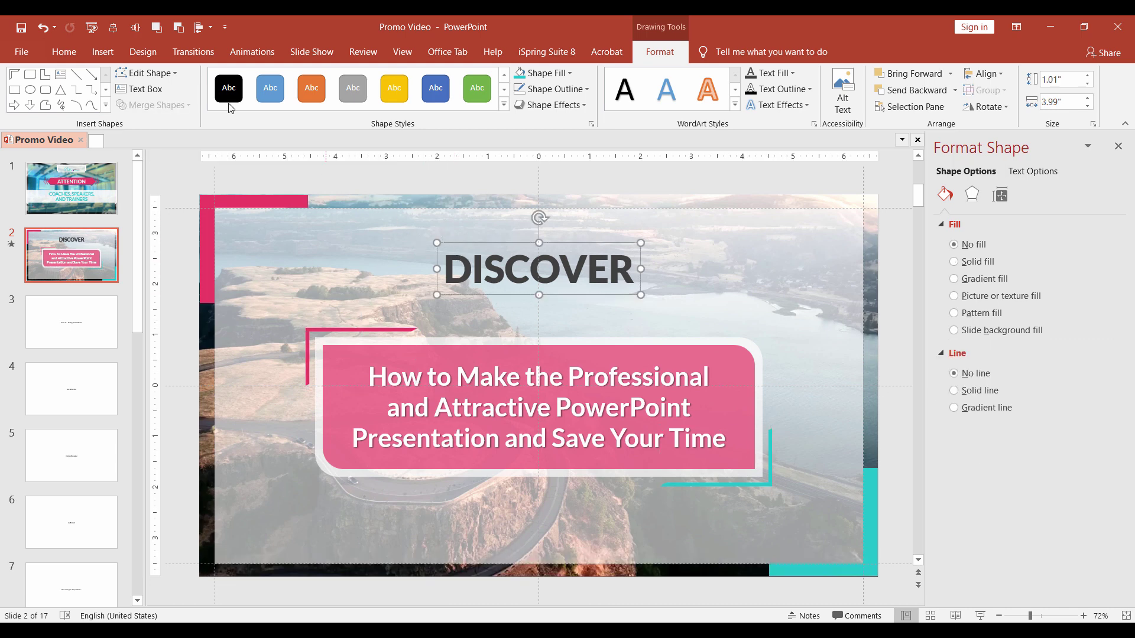
pyautogui.click(64, 51)
pyautogui.click(331, 79)
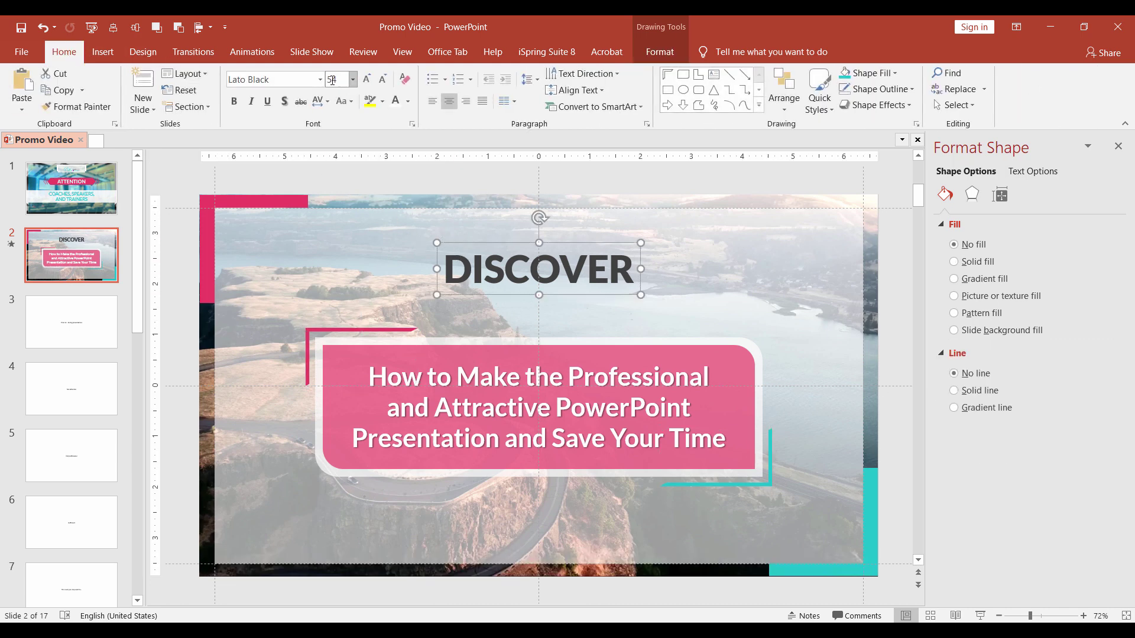
pyautogui.write('66')
pyautogui.press('Return')
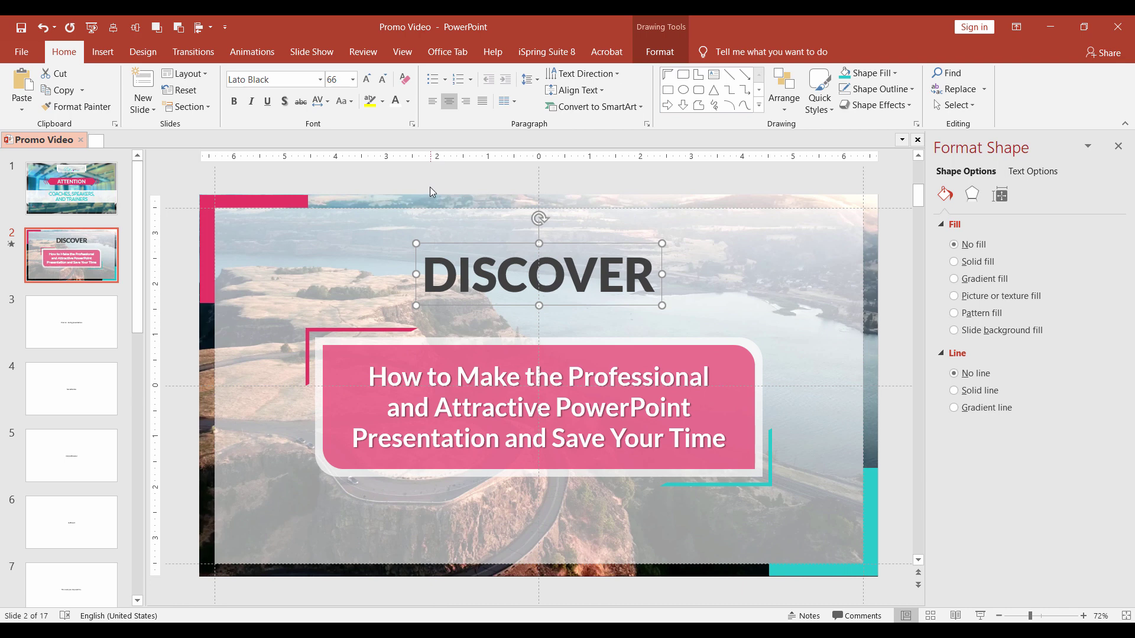
pyautogui.click(428, 186)
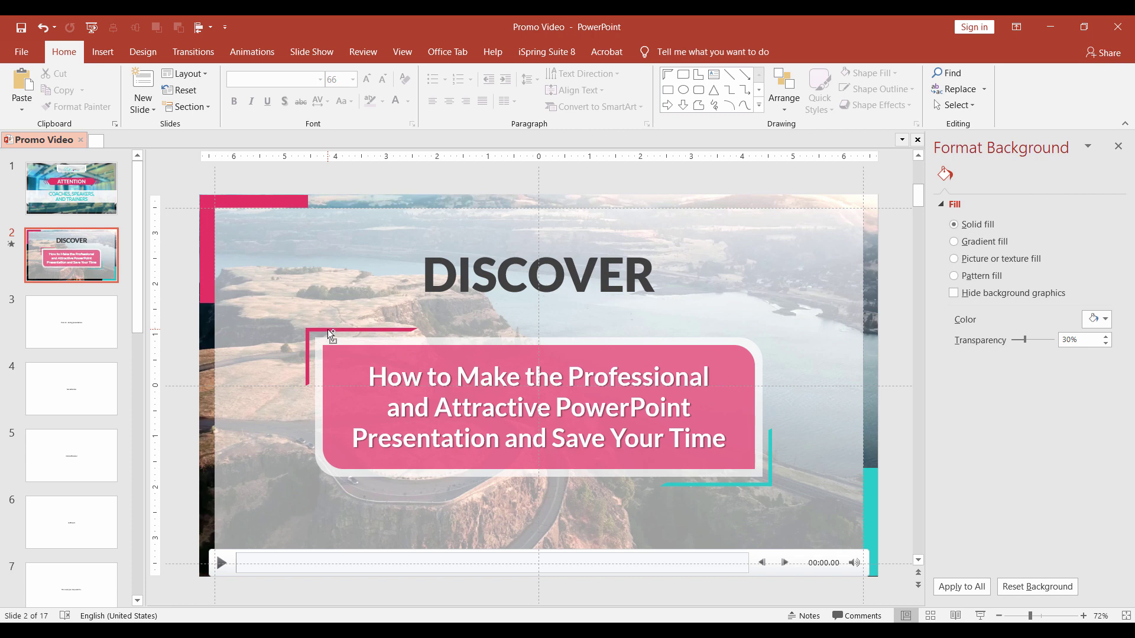
pyautogui.click(339, 363)
pyautogui.keyDown('shift'); pyautogui.click(318, 413); pyautogui.keyUp('shift')
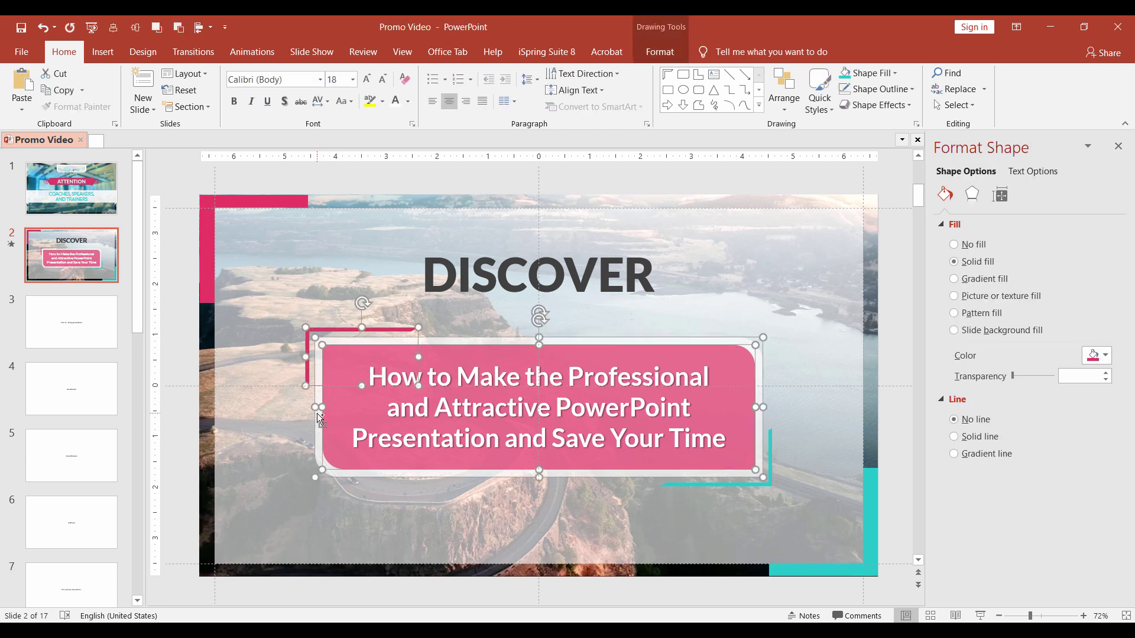
pyautogui.keyDown('shift'); pyautogui.click(690, 485); pyautogui.keyUp('shift')
pyautogui.hotkey('ctrl', 'g')
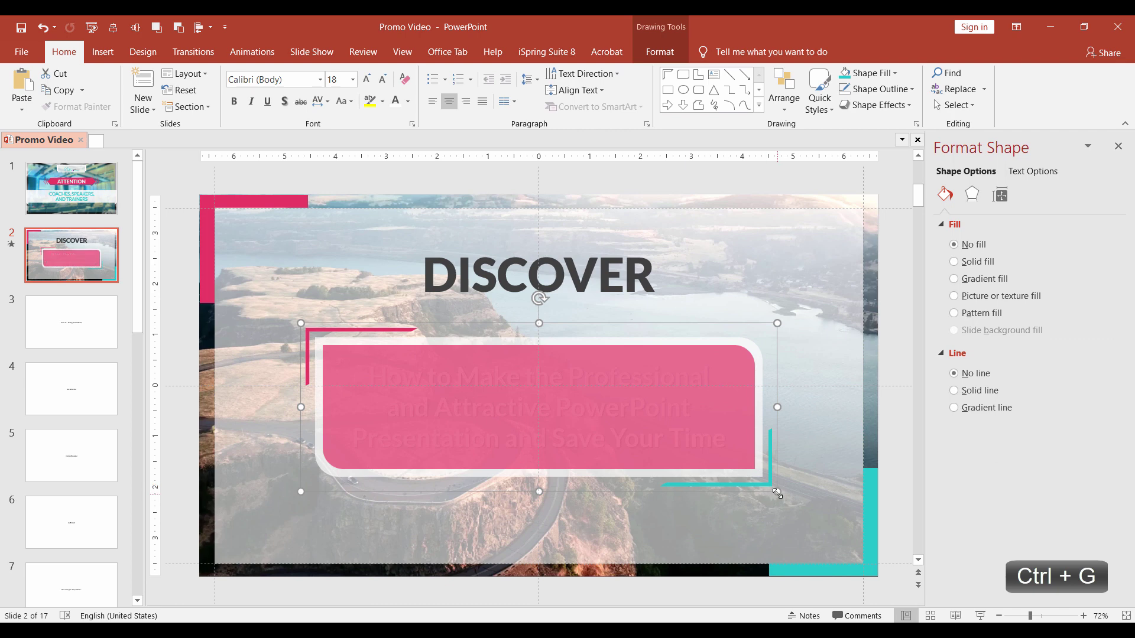
pyautogui.moveTo(689, 485)
pyautogui.mouseDown()
pyautogui.moveTo(832, 517)
pyautogui.moveTo(785, 509)
pyautogui.mouseUp()
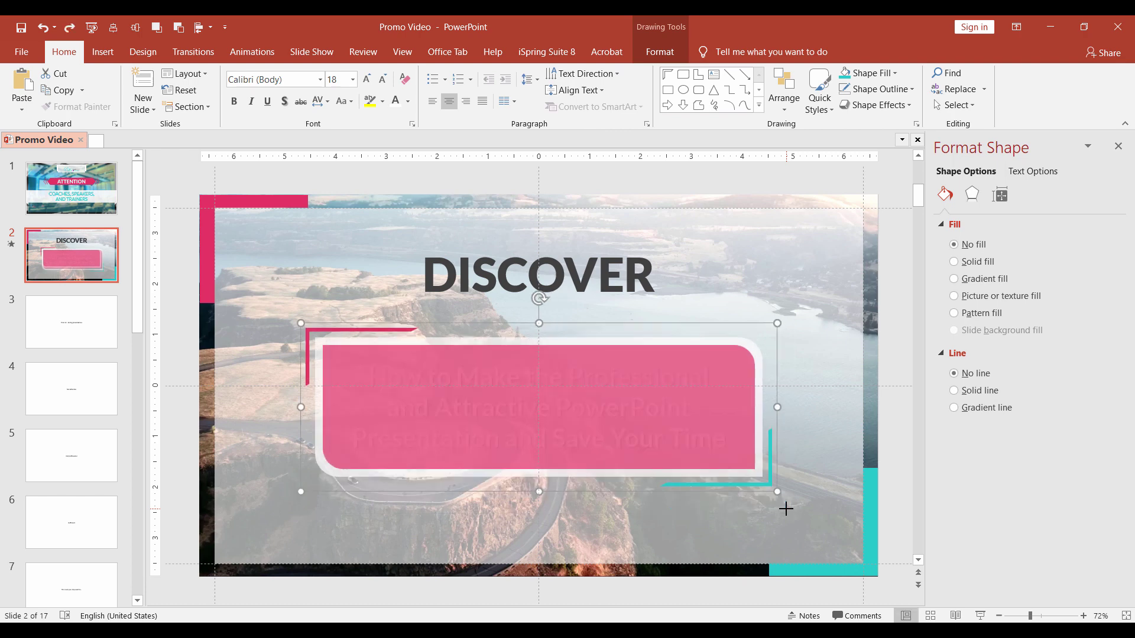